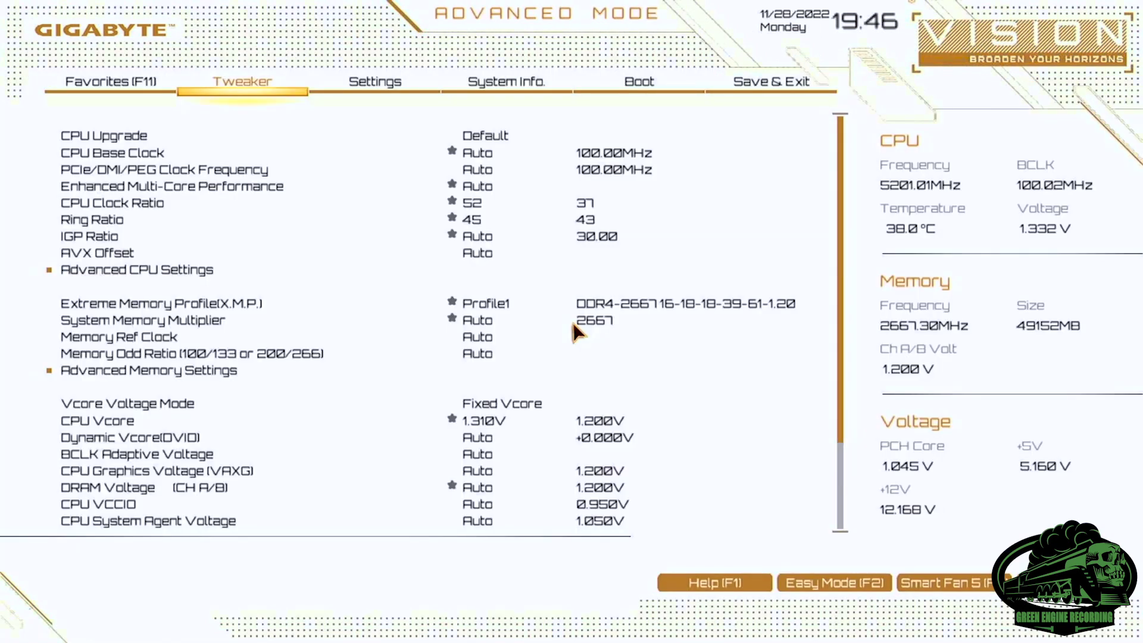
Step: Load the optimized defaults from Save & Exit, then move to the Favorites (F11) list
{"action": "key", "text": "Right"}
{"action": "key", "text": "Right"}
{"action": "key", "text": "Right"}
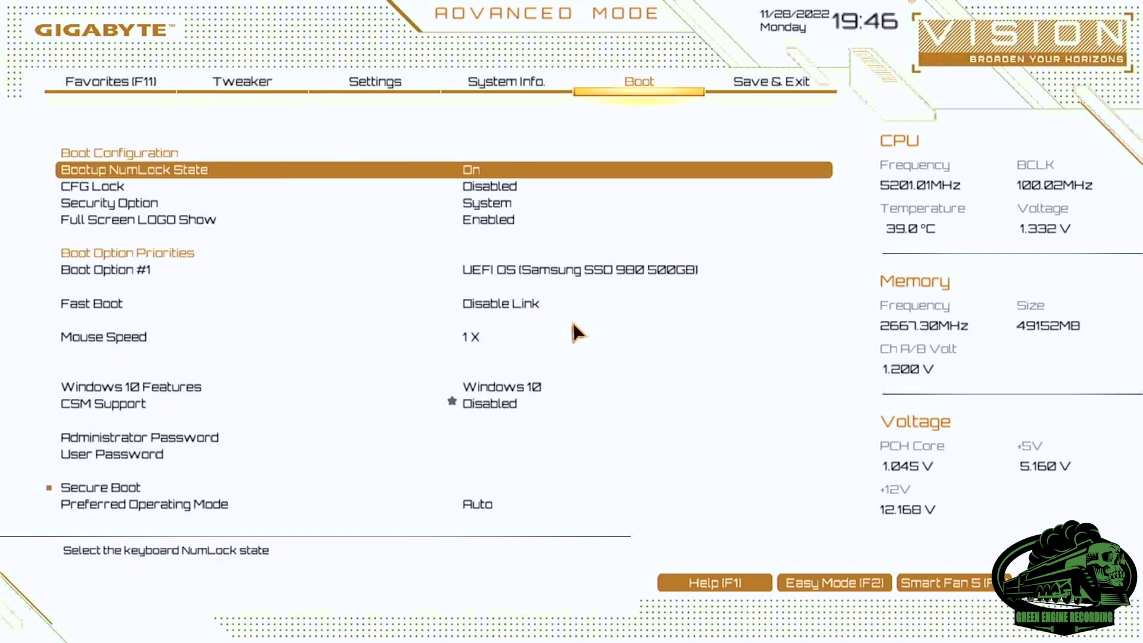
{"action": "key", "text": "Right"}
{"action": "key", "text": "Down"}
{"action": "key", "text": "Down"}
{"action": "key", "text": "Return"}
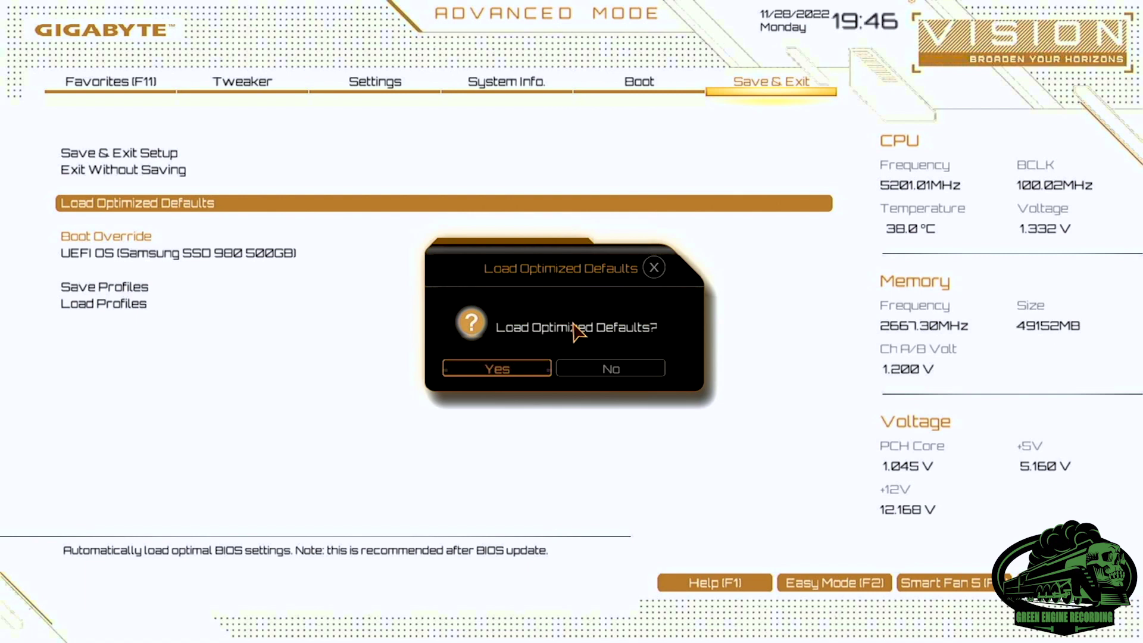
{"action": "key", "text": "Return"}
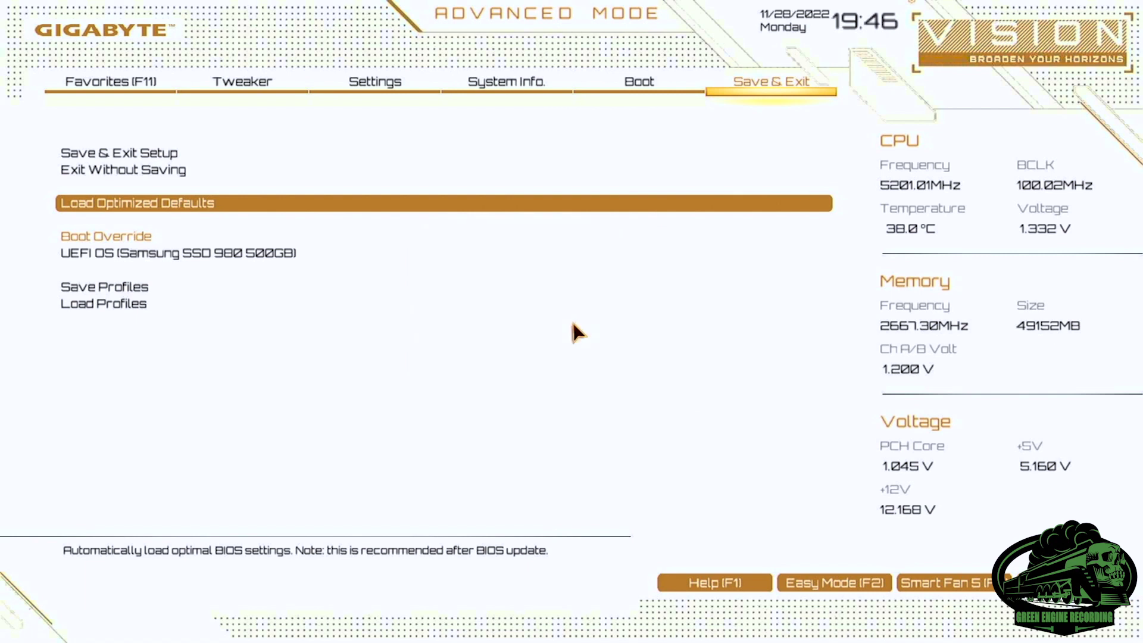
{"action": "key", "text": "Left"}
{"action": "key", "text": "Left"}
{"action": "key", "text": "Left"}
{"action": "key", "text": "Left"}
{"action": "key", "text": "Left"}
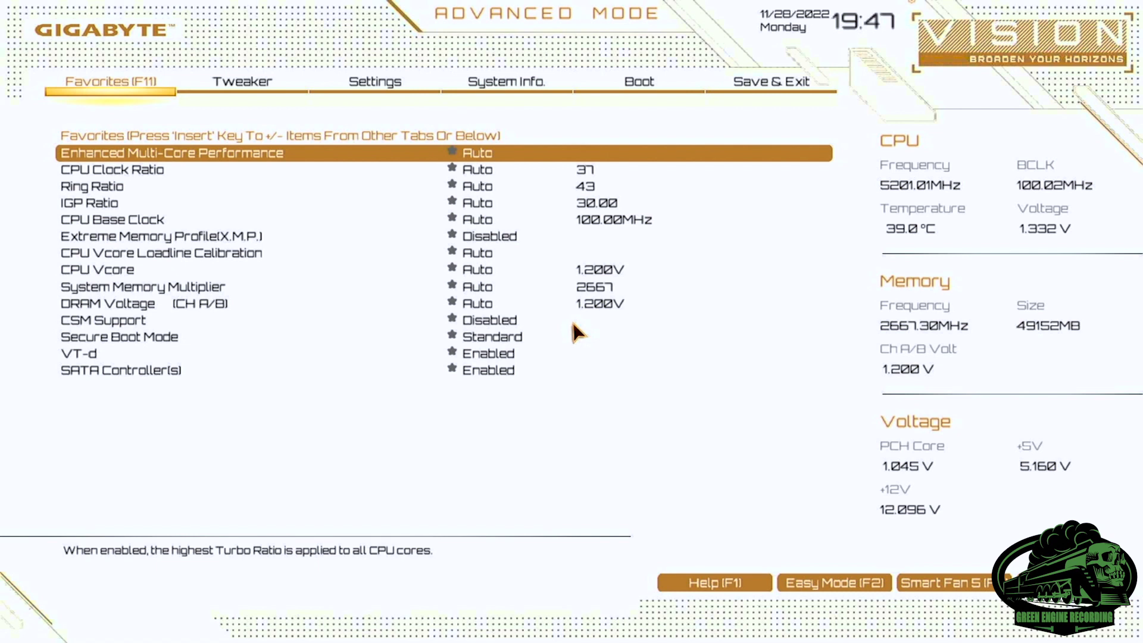
Step: In IO Ports, set Internal Graphics to Enabled and Wake on LAN to Disabled
{"action": "key", "text": "Right"}
{"action": "key", "text": "Right"}
{"action": "key", "text": "Down"}
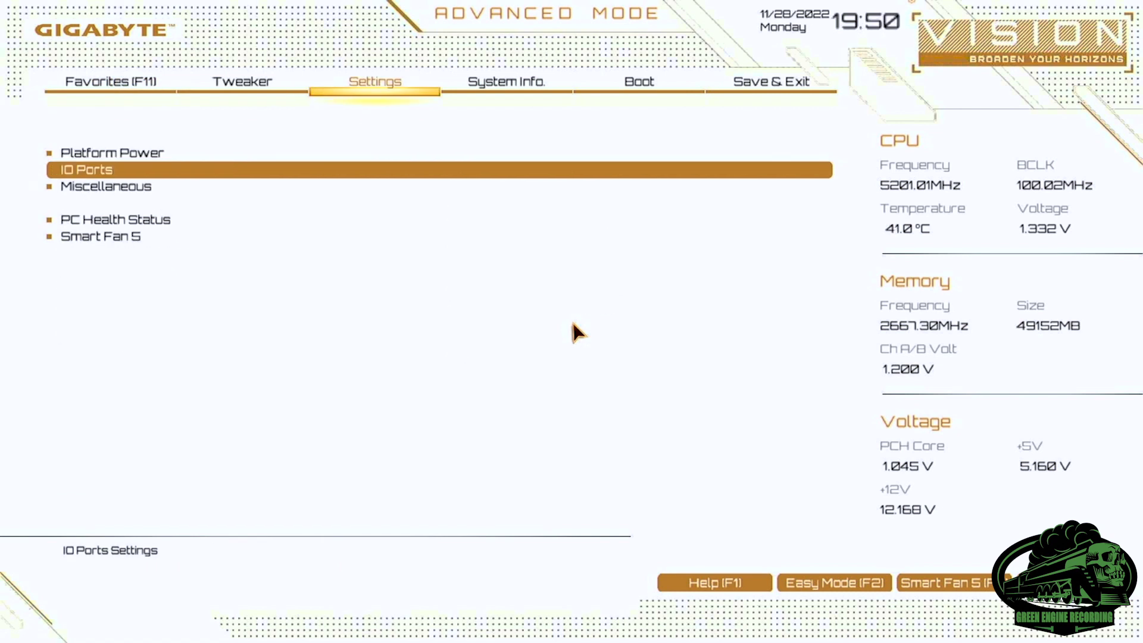
{"action": "key", "text": "Return"}
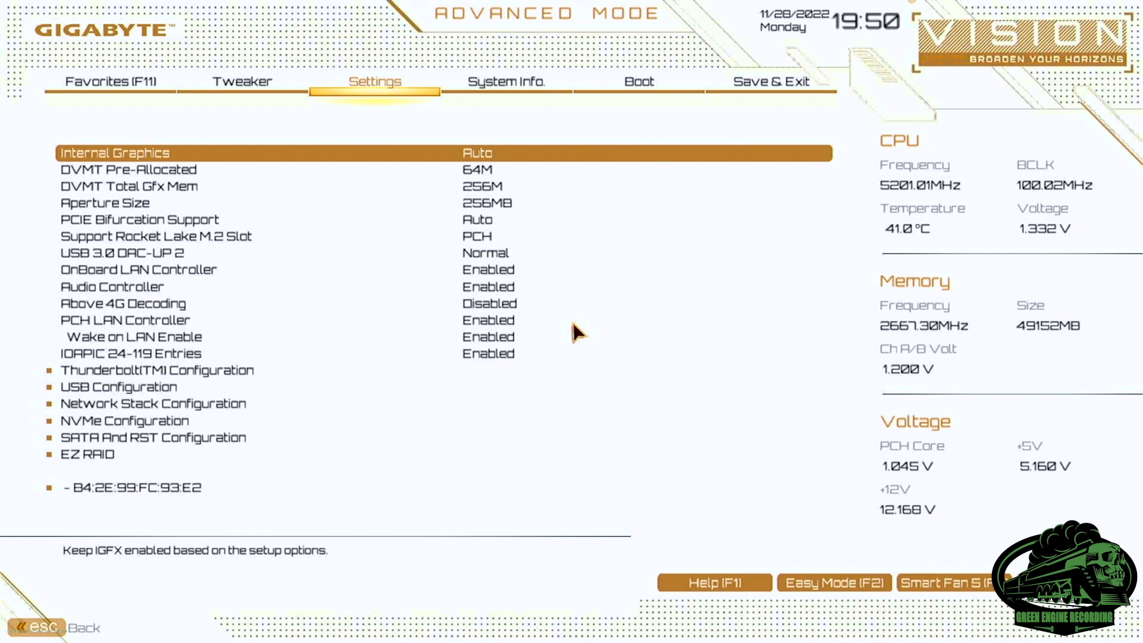
{"action": "key", "text": "Return"}
{"action": "key", "text": "Down"}
{"action": "key", "text": "Down"}
{"action": "key", "text": "Return"}
{"action": "key", "text": "Down"}
{"action": "key", "text": "Down"}
{"action": "key", "text": "Down"}
{"action": "key", "text": "Down"}
{"action": "key", "text": "Down"}
{"action": "key", "text": "Down"}
{"action": "key", "text": "Down"}
{"action": "key", "text": "Down"}
{"action": "key", "text": "Down"}
{"action": "key", "text": "Down"}
{"action": "key", "text": "Down"}
{"action": "key", "text": "Down"}
{"action": "key", "text": "Up"}
{"action": "key", "text": "Return"}
{"action": "key", "text": "Down"}
{"action": "key", "text": "Return"}
{"action": "key", "text": "Down"}
{"action": "key", "text": "Down"}
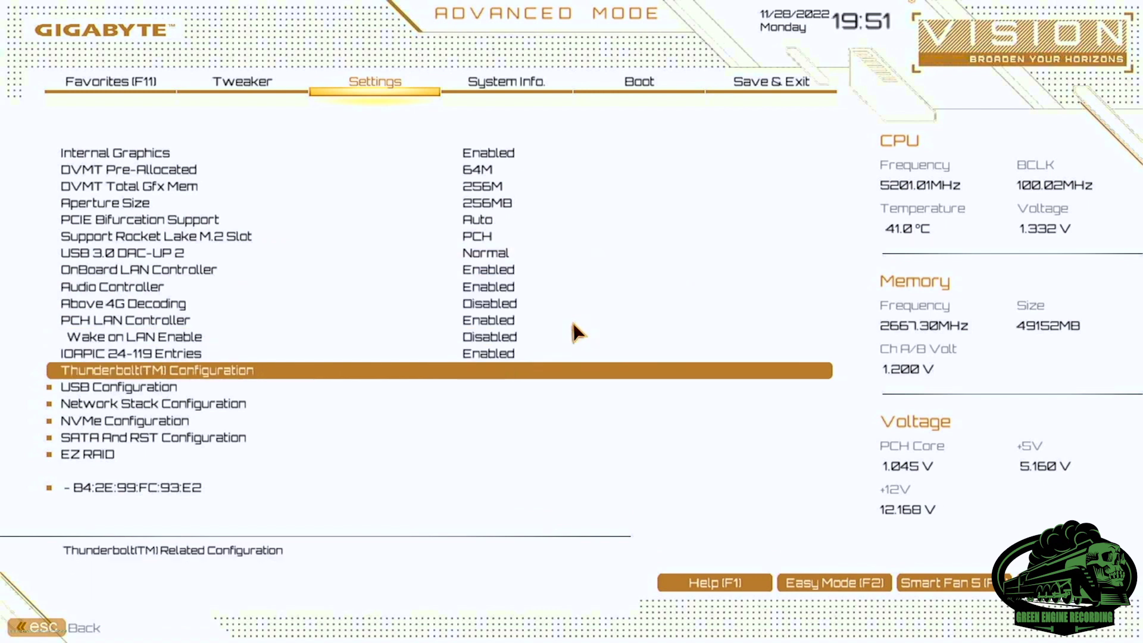
Step: In Thunderbolt Configuration, disable wake from Thunderbolt devices and set Security Level to No Security
{"action": "key", "text": "Return"}
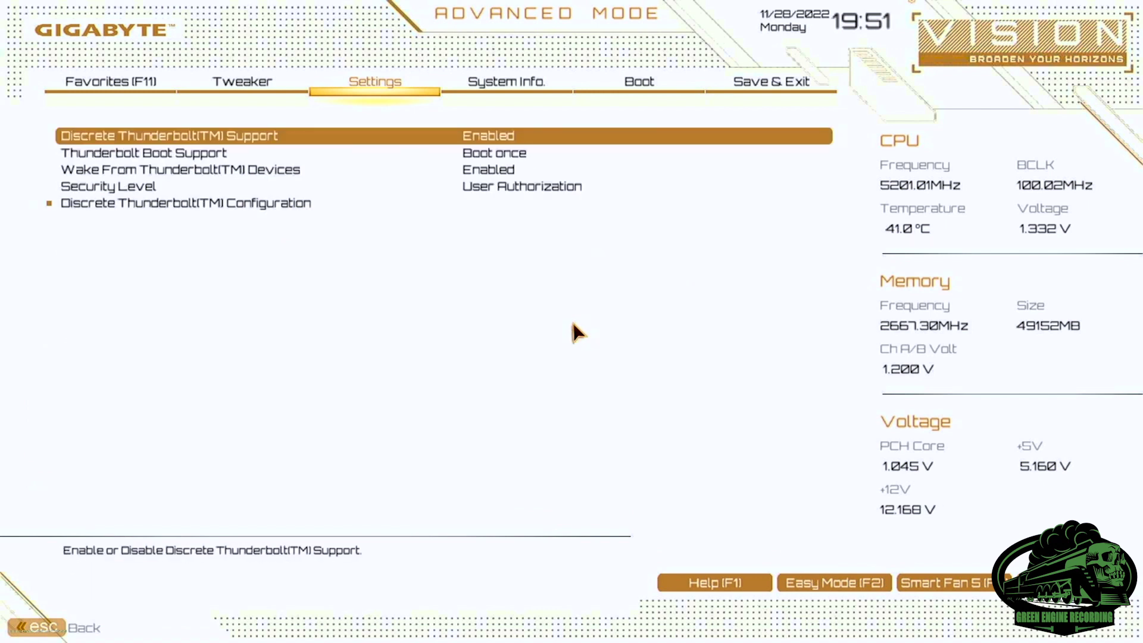
{"action": "key", "text": "Down"}
{"action": "key", "text": "Down"}
{"action": "key", "text": "Return"}
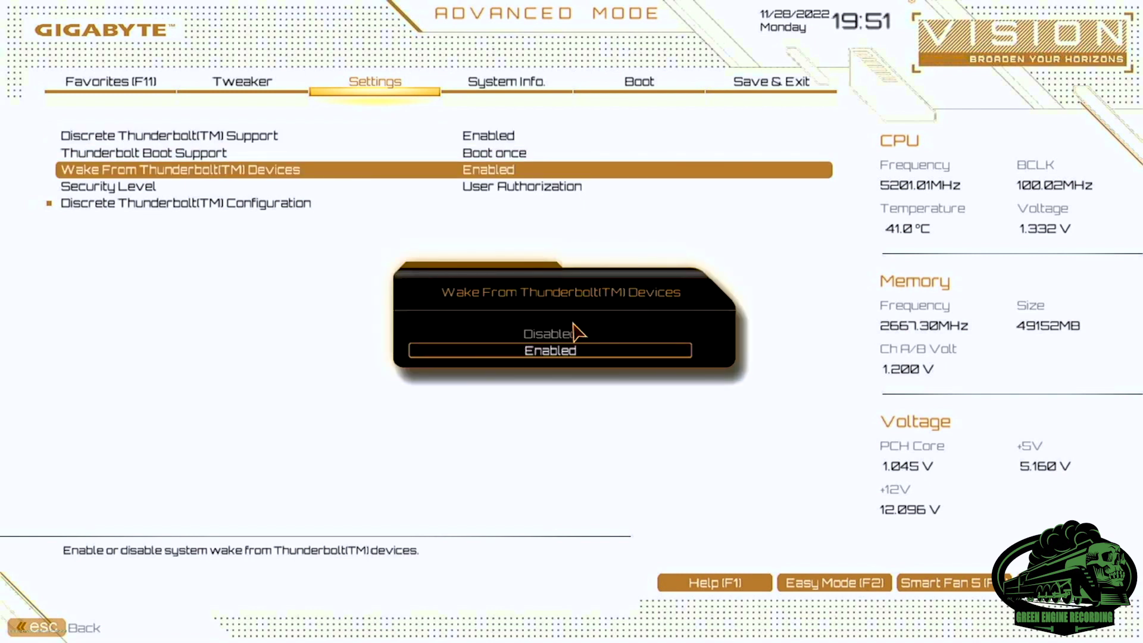
{"action": "key", "text": "Up"}
{"action": "key", "text": "Return"}
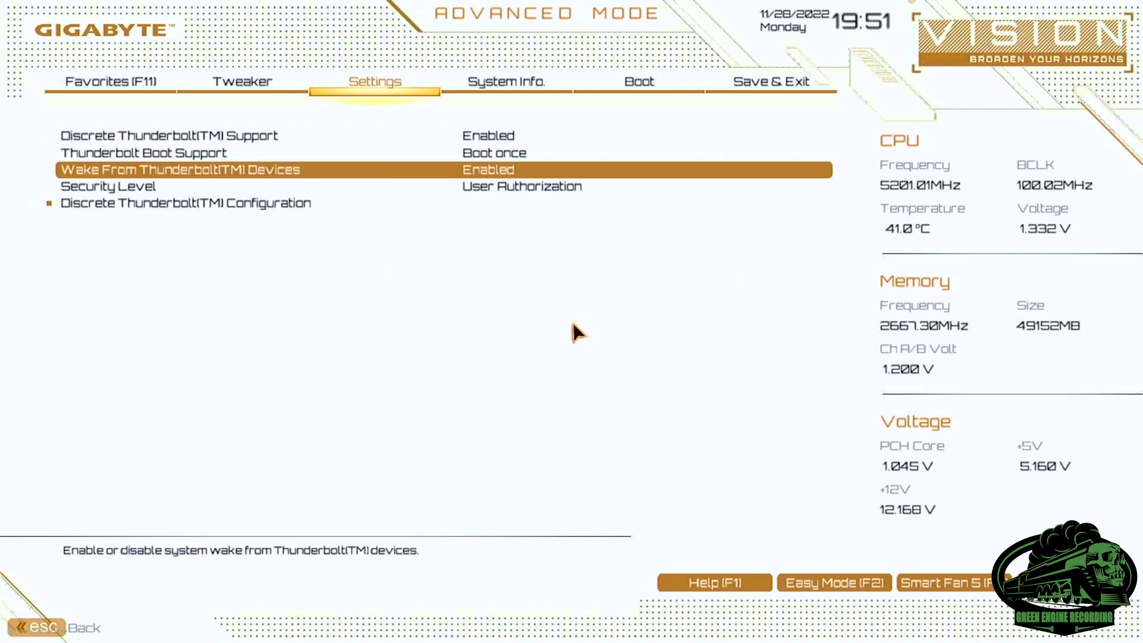
{"action": "key", "text": "Down"}
{"action": "key", "text": "Return"}
{"action": "key", "text": "Up"}
{"action": "key", "text": "Return"}
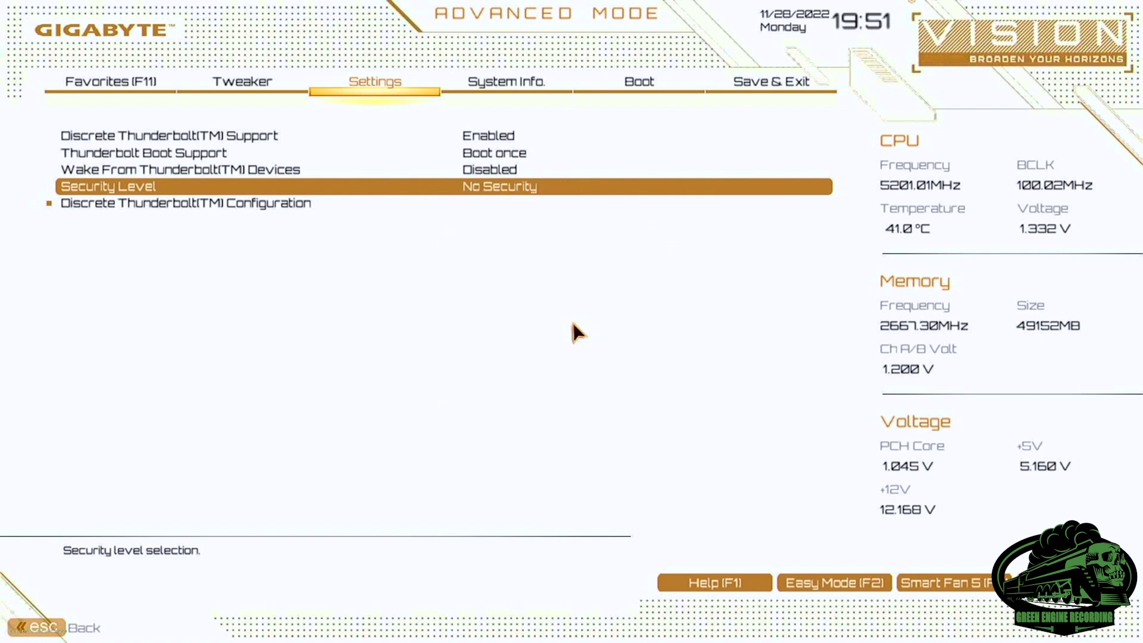
Step: In Discrete Thunderbolt Configuration, set GPIO3 Force Pwr to Enabled and return to IO Ports
{"action": "key", "text": "Down"}
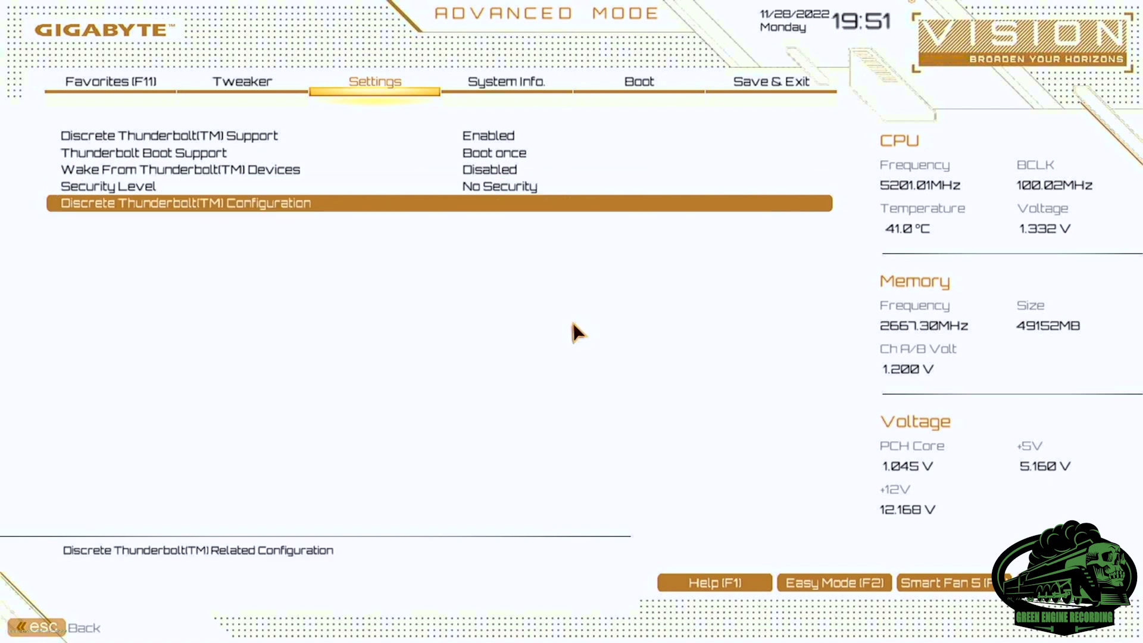
{"action": "key", "text": "Return"}
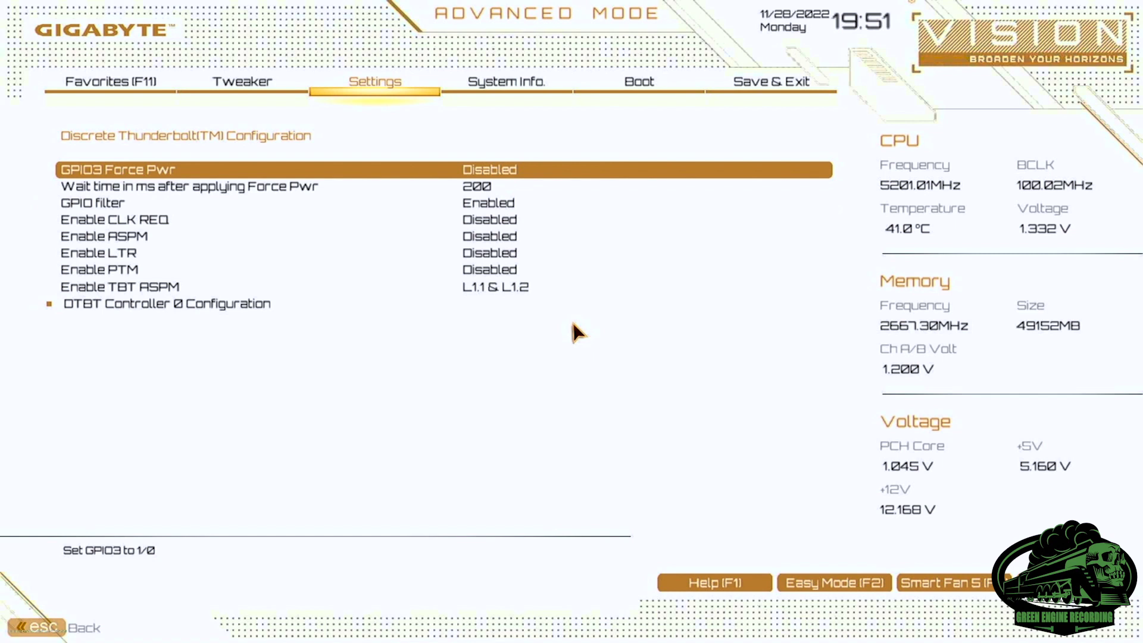
{"action": "key", "text": "Return"}
{"action": "key", "text": "Down"}
{"action": "key", "text": "Return"}
{"action": "key", "text": "Escape"}
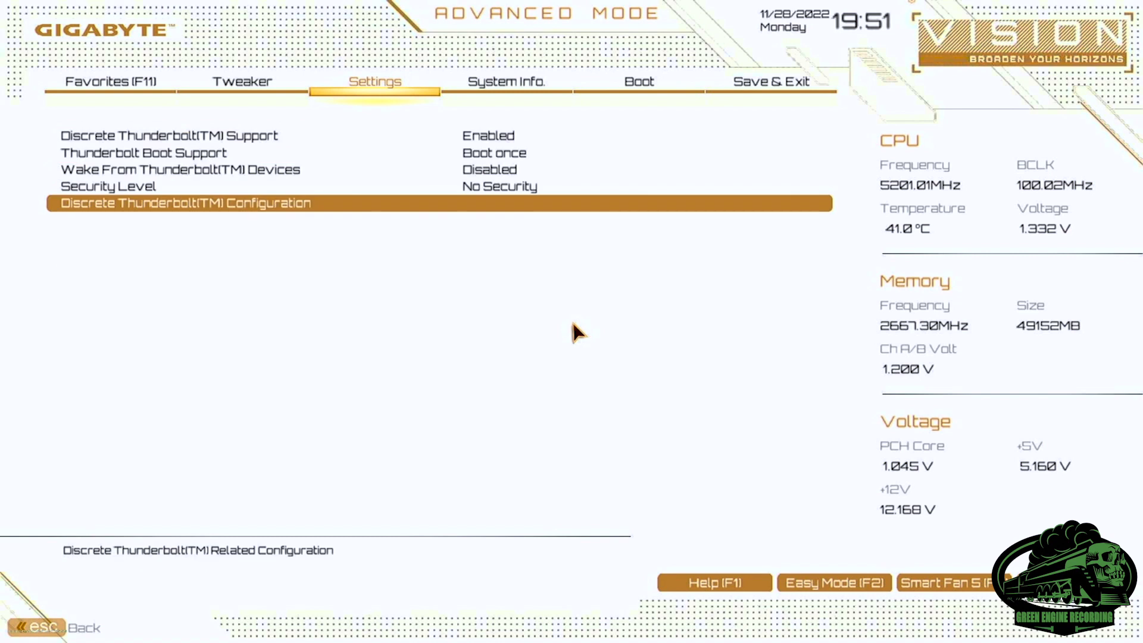
{"action": "key", "text": "Escape"}
Step: Set Legacy USB Support to Disabled under USB Configuration
{"action": "key", "text": "Down"}
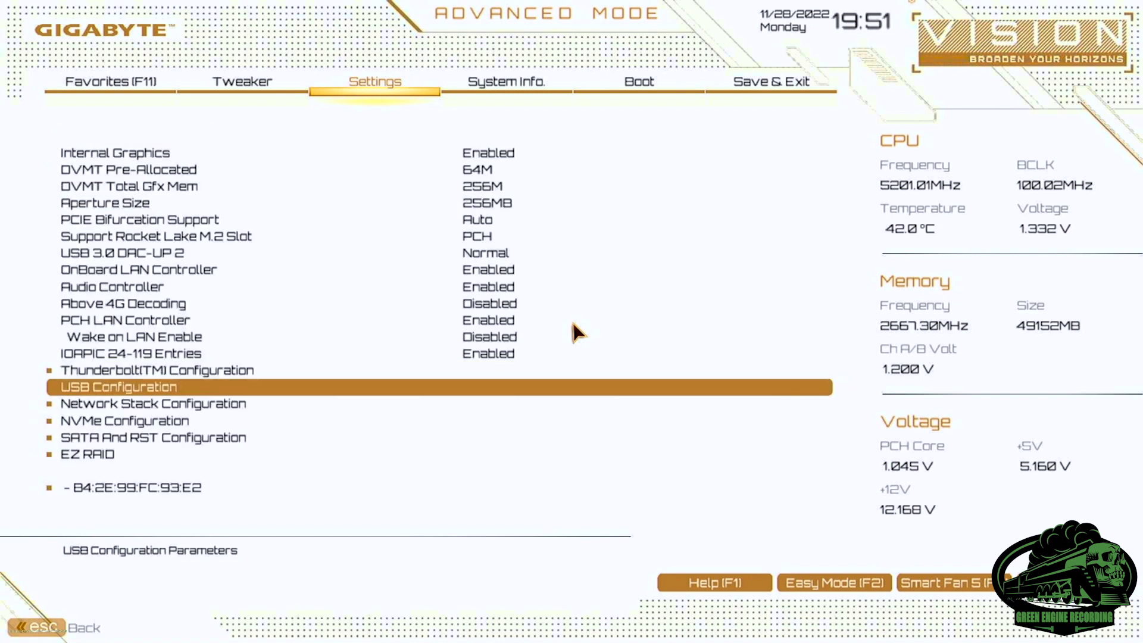
{"action": "key", "text": "Return"}
{"action": "key", "text": "Return"}
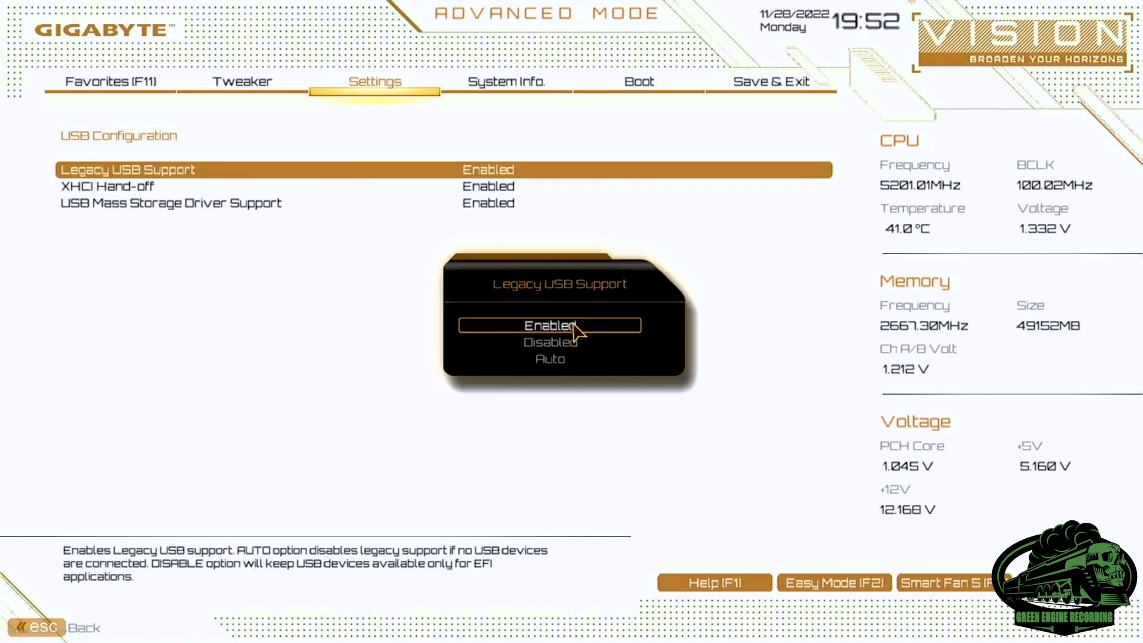
{"action": "key", "text": "Down"}
{"action": "key", "text": "Return"}
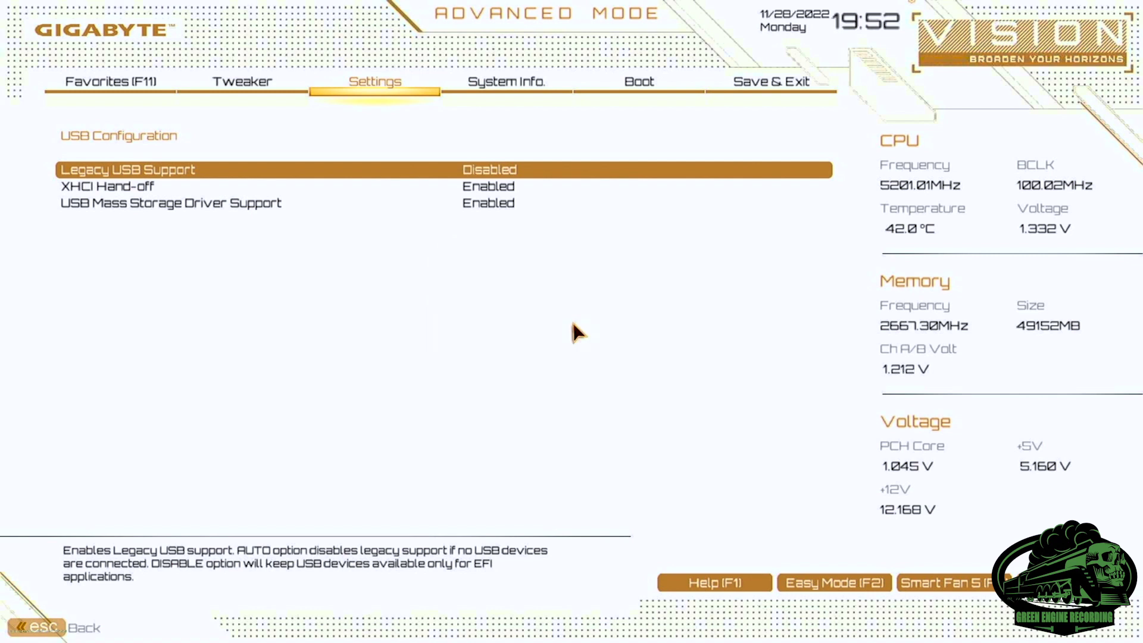
Step: Set Secure Boot Enable to Disabled under Boot > Secure Boot, then go to Save & Exit
{"action": "key", "text": "Right"}
{"action": "key", "text": "Right"}
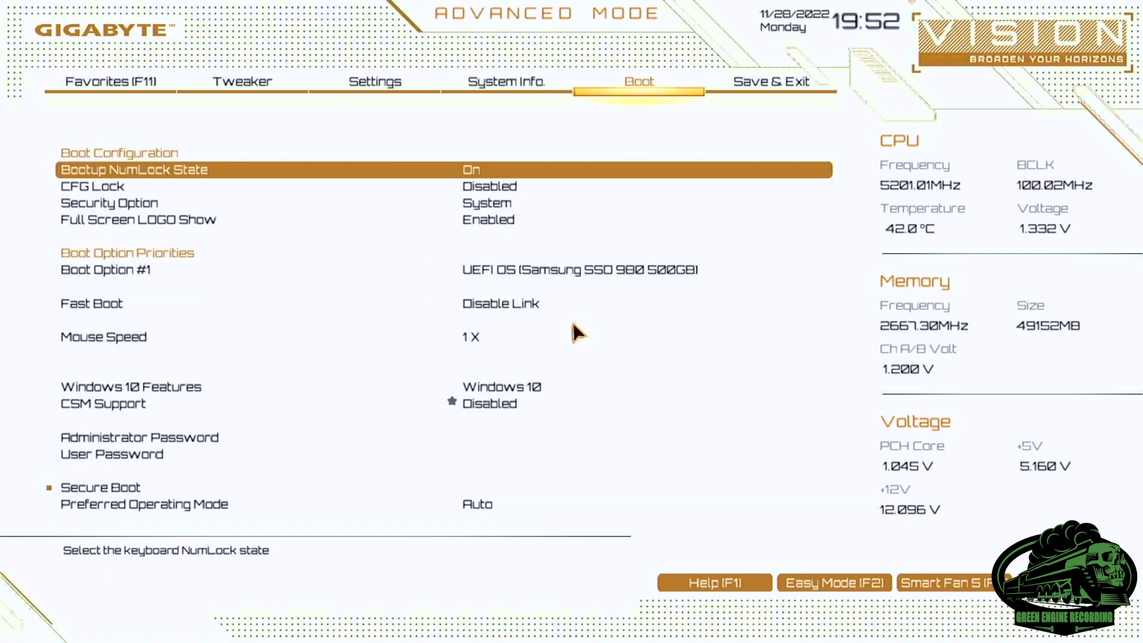
{"action": "key", "text": "Down"}
{"action": "key", "text": "Down"}
{"action": "key", "text": "Down"}
{"action": "key", "text": "Down"}
{"action": "key", "text": "Down"}
{"action": "key", "text": "Down"}
{"action": "key", "text": "Down"}
{"action": "key", "text": "Down"}
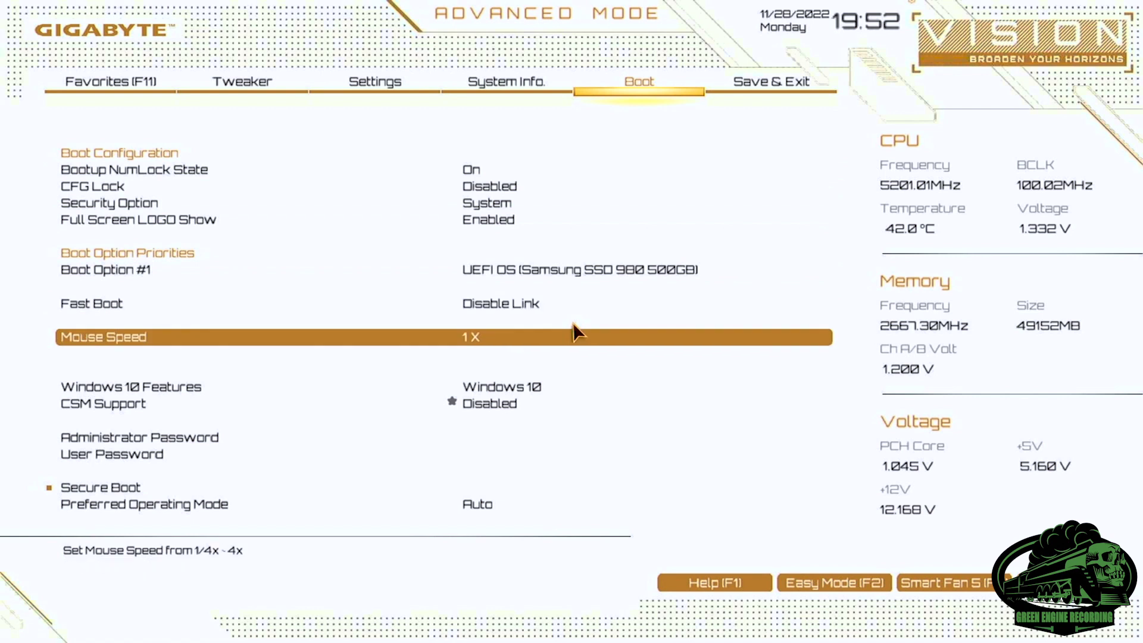
{"action": "key", "text": "Down"}
{"action": "key", "text": "Down"}
{"action": "key", "text": "Down"}
{"action": "key", "text": "Return"}
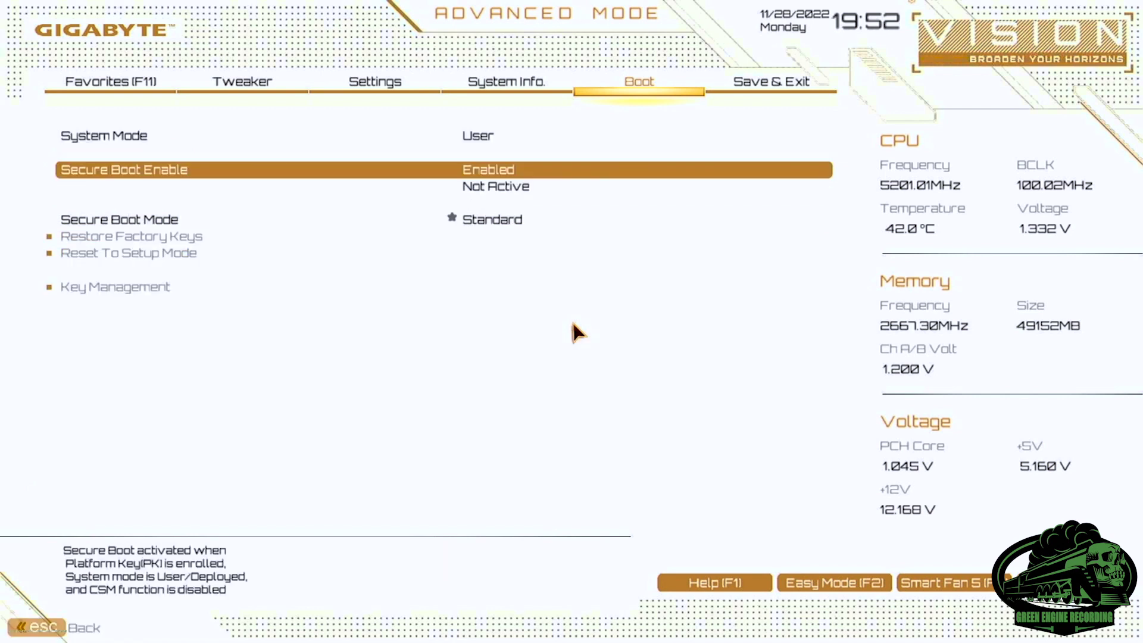
{"action": "key", "text": "Return"}
{"action": "key", "text": "Up"}
{"action": "key", "text": "Return"}
{"action": "key", "text": "Right"}
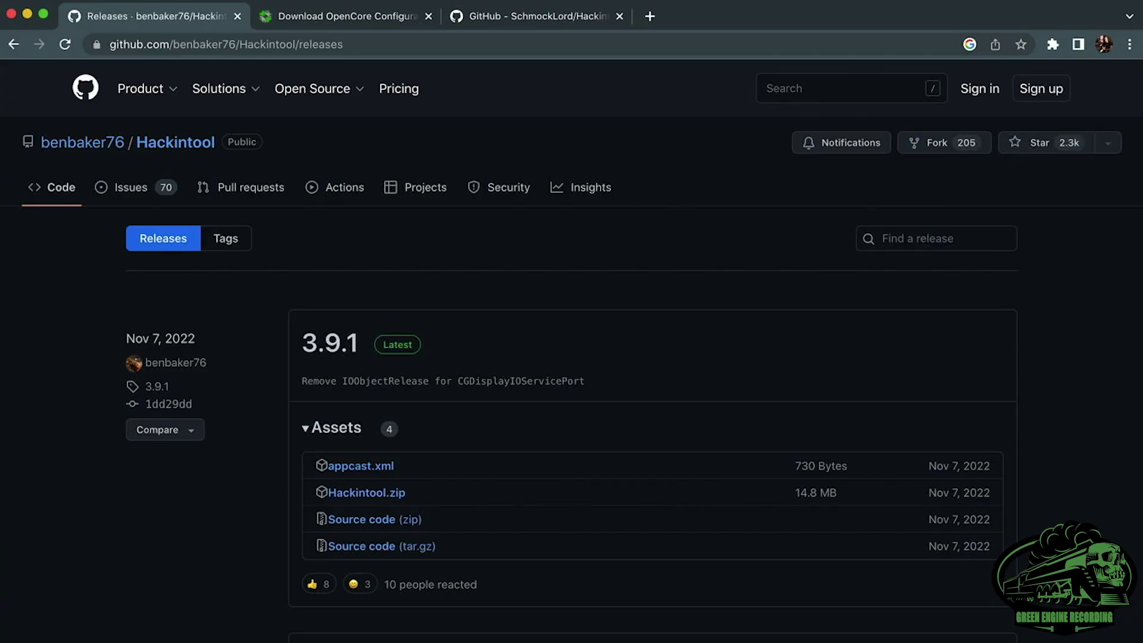
Step: Open the Hackintosh-Intel-i9-10900k-Gigabyte-Z490-Vision-D repository tab and show its green Code download menu
{"action": "key", "text": "ctrl+Tab"}
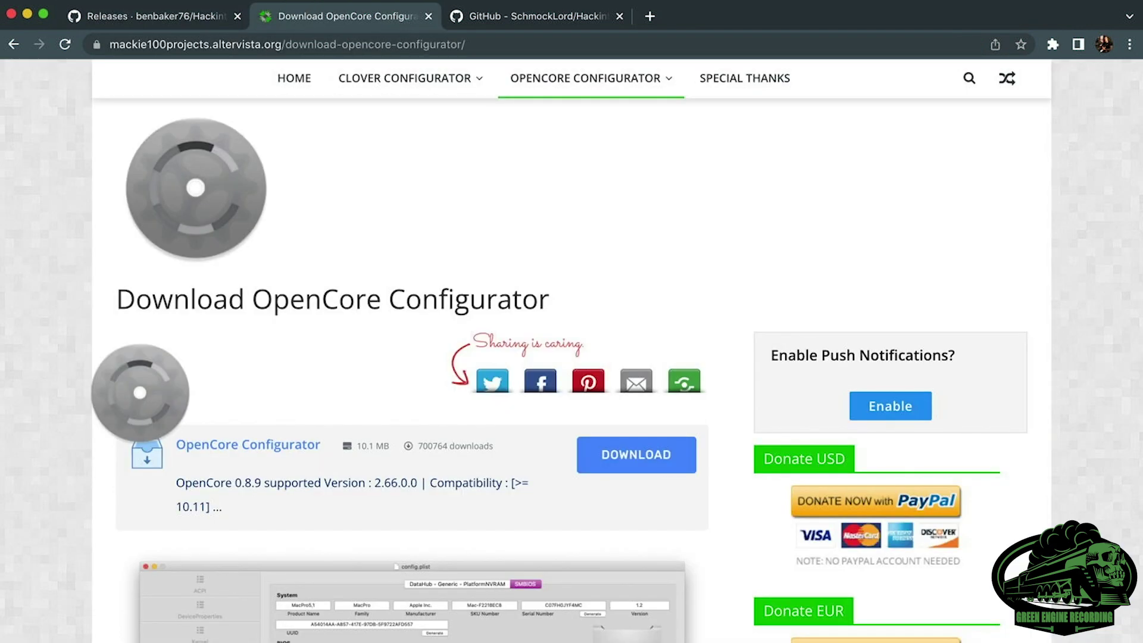
{"action": "scroll", "coordinate": [571, 368], "scroll_direction": "down", "scroll_amount": 1}
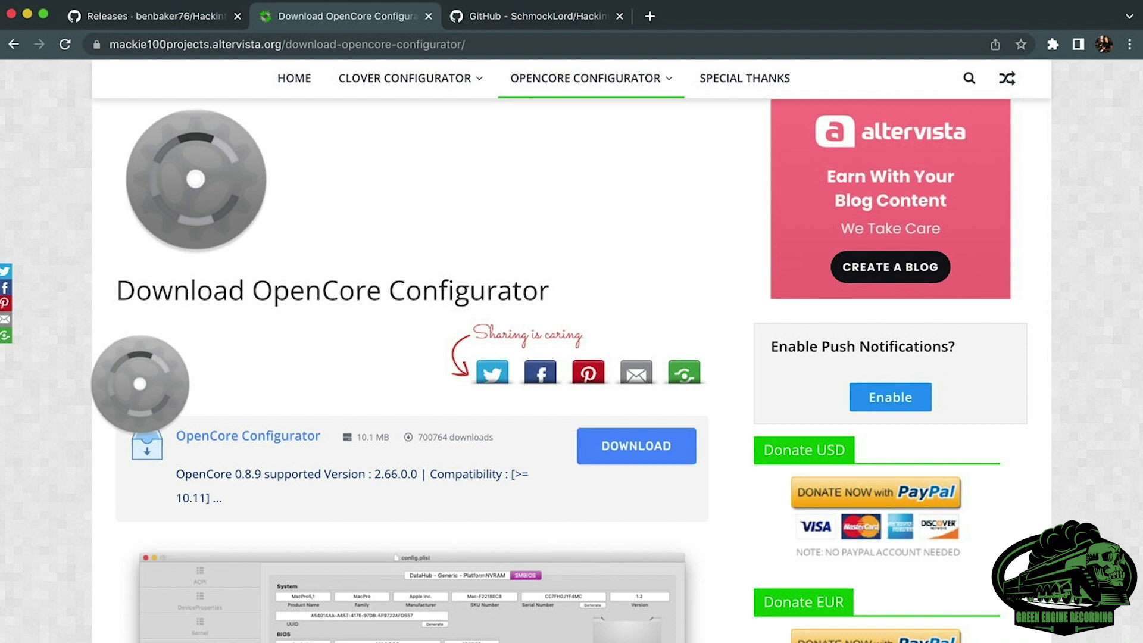
{"action": "left_click", "coordinate": [530, 16]}
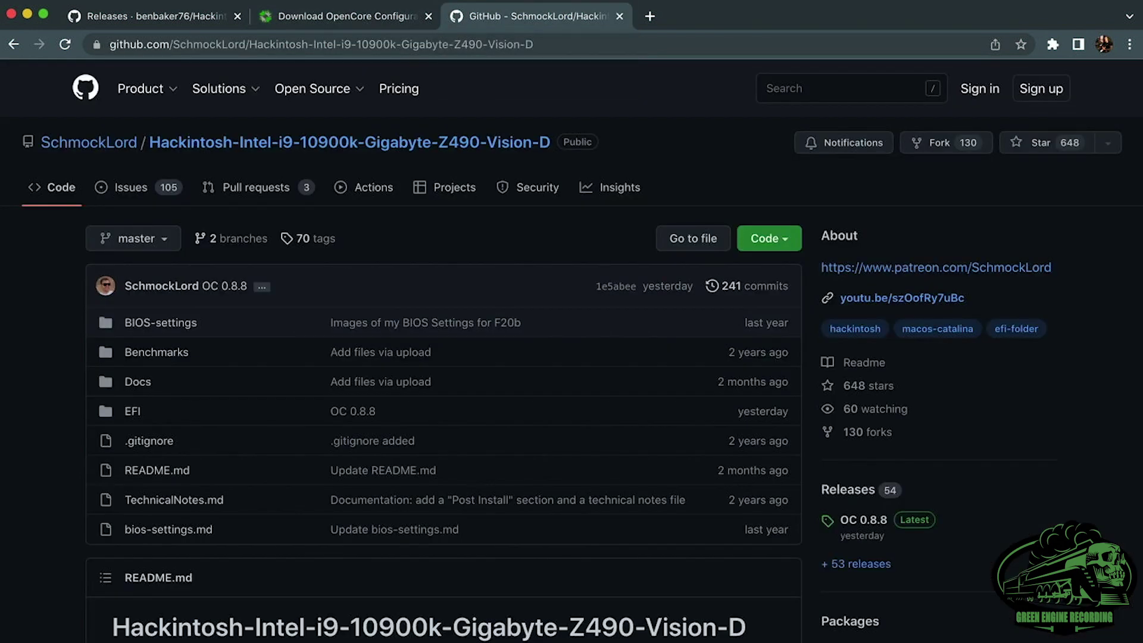
{"action": "left_click", "coordinate": [768, 238]}
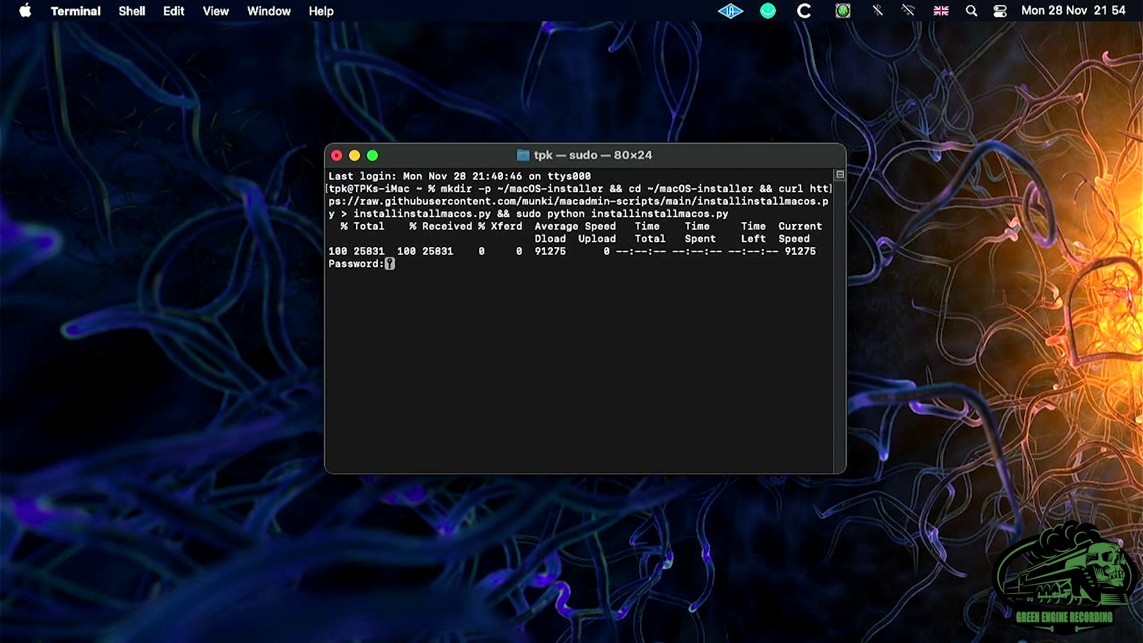
Step: Run the installer script with the admin password and pick product 9 to download Big Sur 11.7.1
{"action": "key", "text": "Return"}
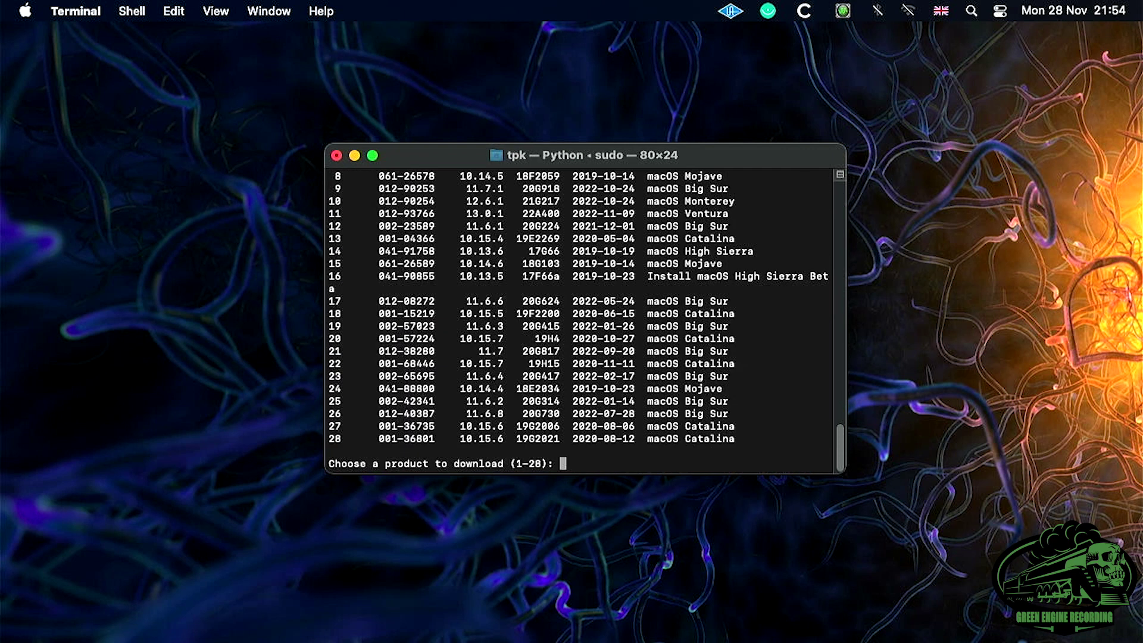
{"action": "type", "text": "9"}
{"action": "key", "text": "Return"}
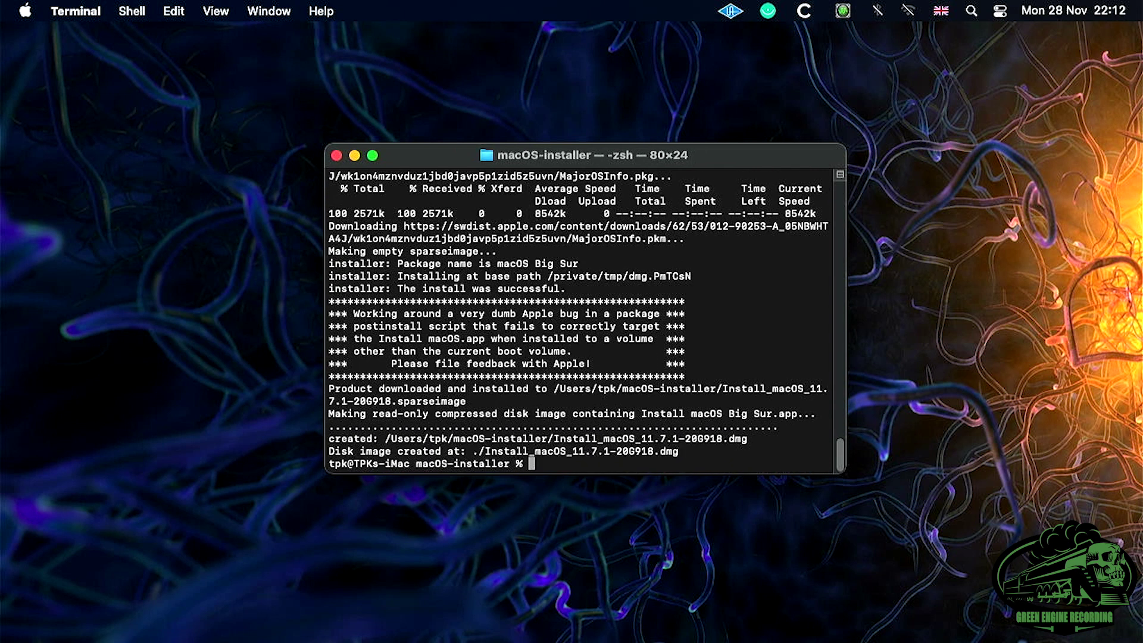
{"action": "left_click_drag", "start_coordinate": [448, 156], "coordinate": [447, 124]}
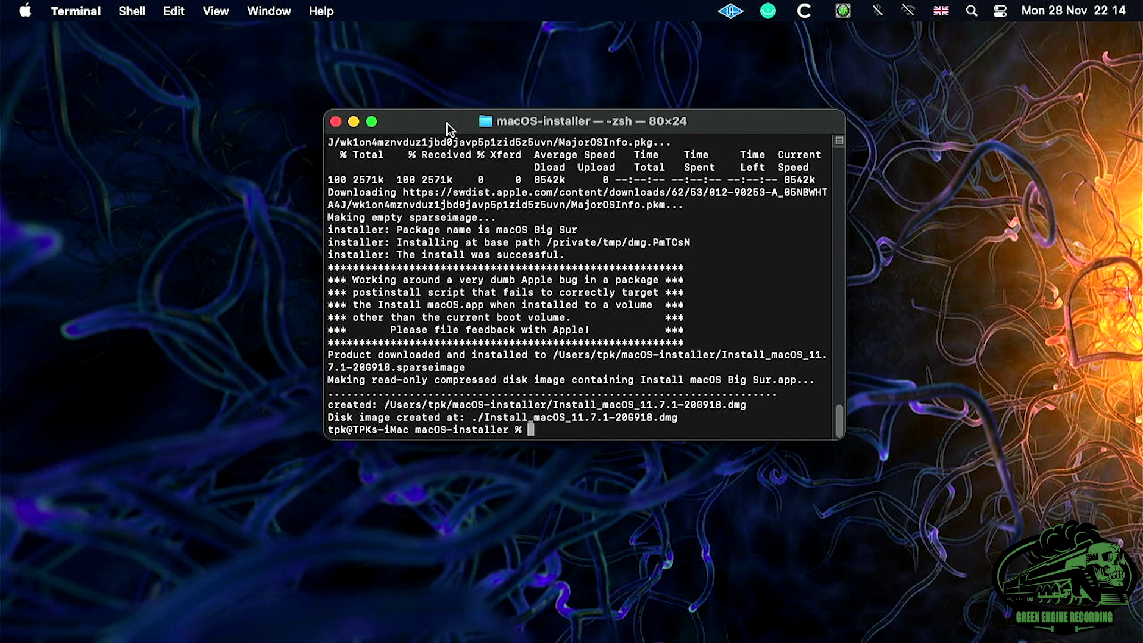
{"action": "key", "text": "super+h"}
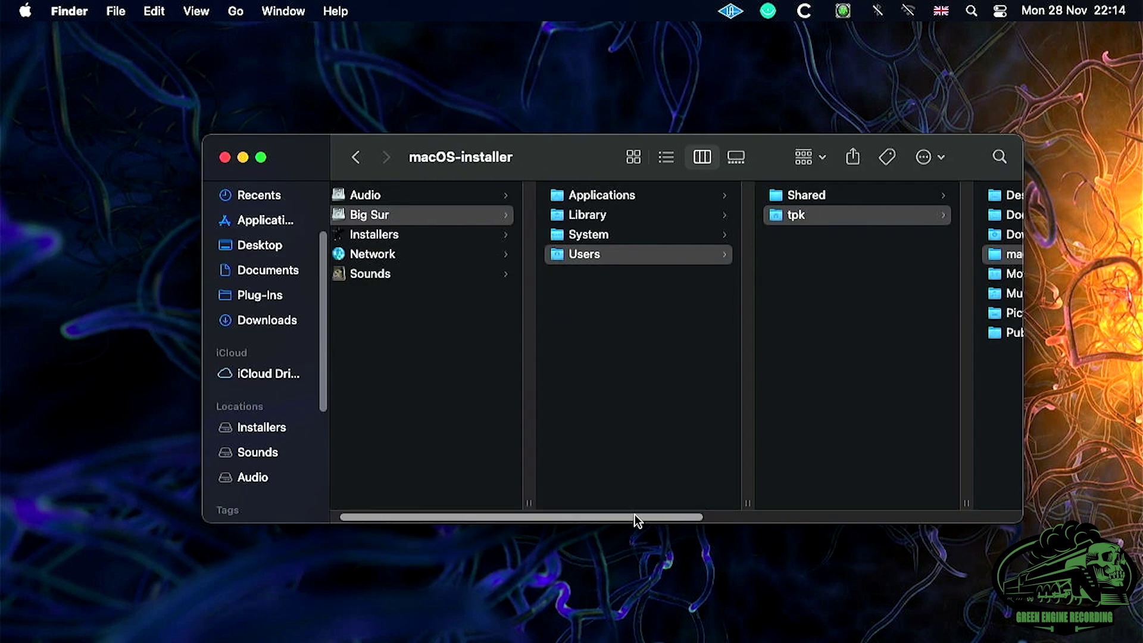
Step: Mount Install_macOS_11.7.1-20G918.dmg and drag the Install macOS Big Sur app into the Dock
{"action": "left_click_drag", "start_coordinate": [638, 515], "coordinate": [837, 500]}
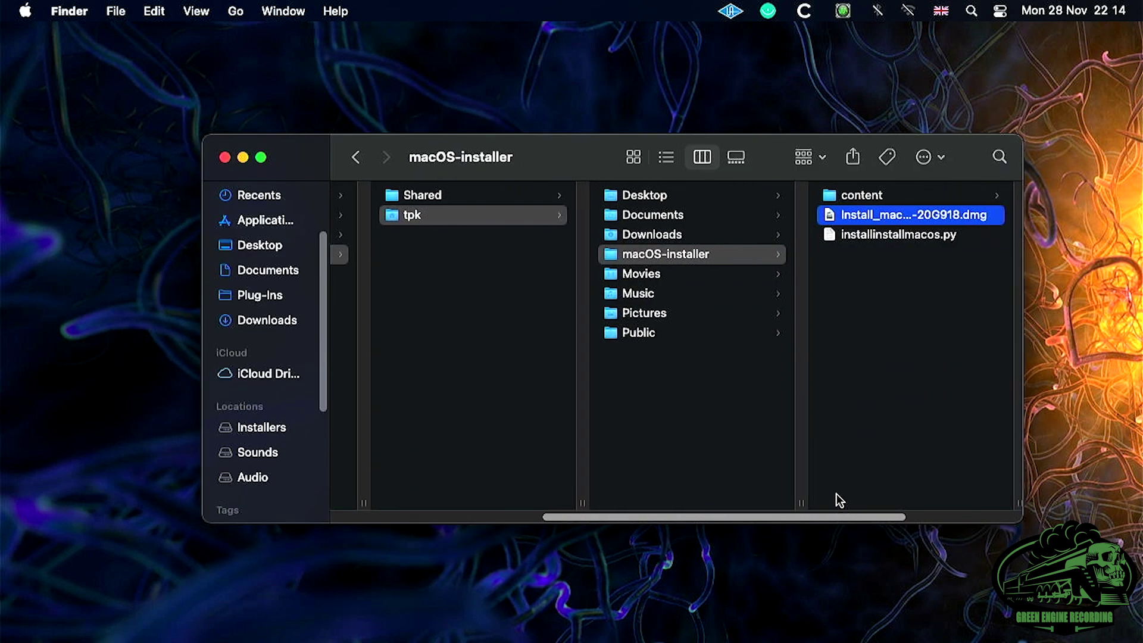
{"action": "double_click", "coordinate": [828, 221]}
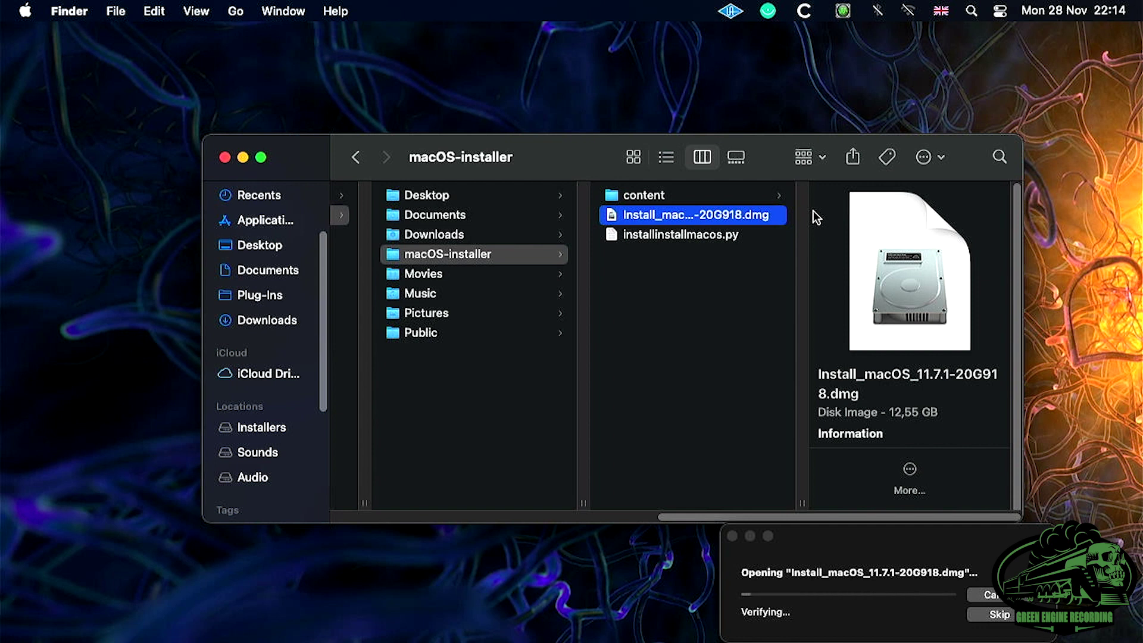
{"action": "left_click_drag", "start_coordinate": [245, 140], "coordinate": [812, 598]}
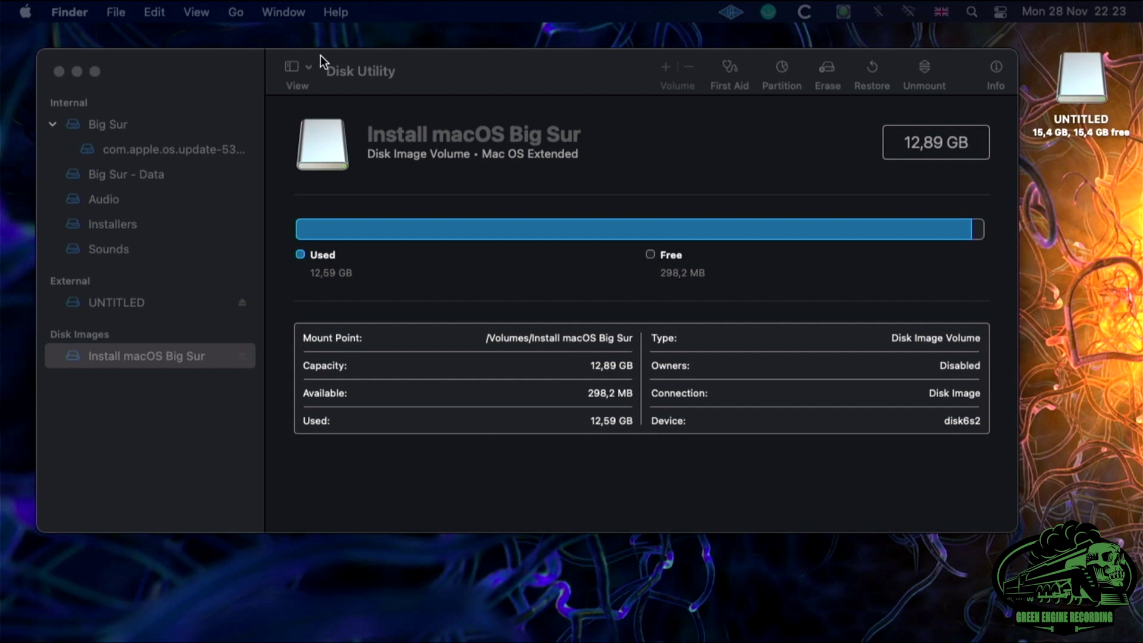
Step: Show all devices in Disk Utility's sidebar and select the SanDisk Cruzer Blade drive
{"action": "left_click", "coordinate": [306, 73]}
{"action": "left_click", "coordinate": [307, 68]}
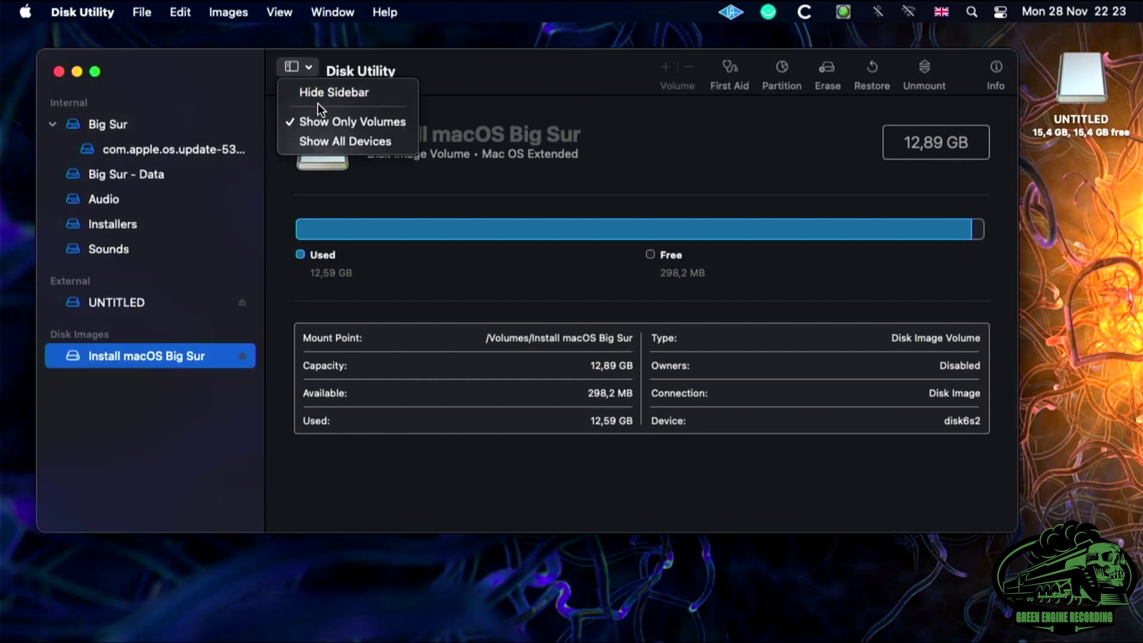
{"action": "left_click", "coordinate": [322, 139]}
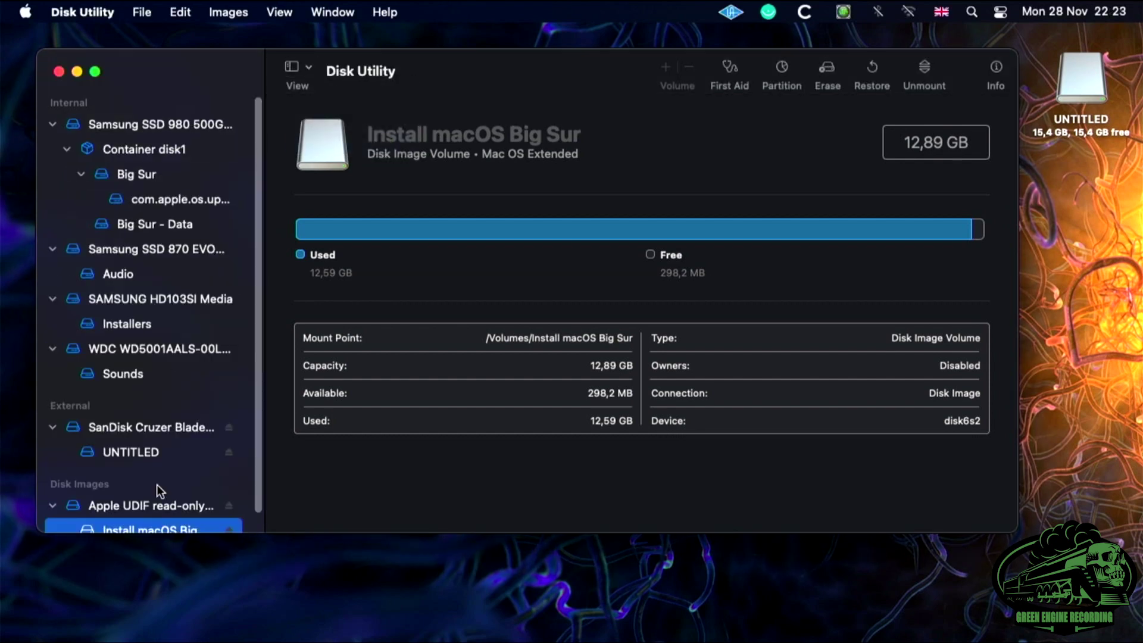
{"action": "left_click", "coordinate": [120, 426]}
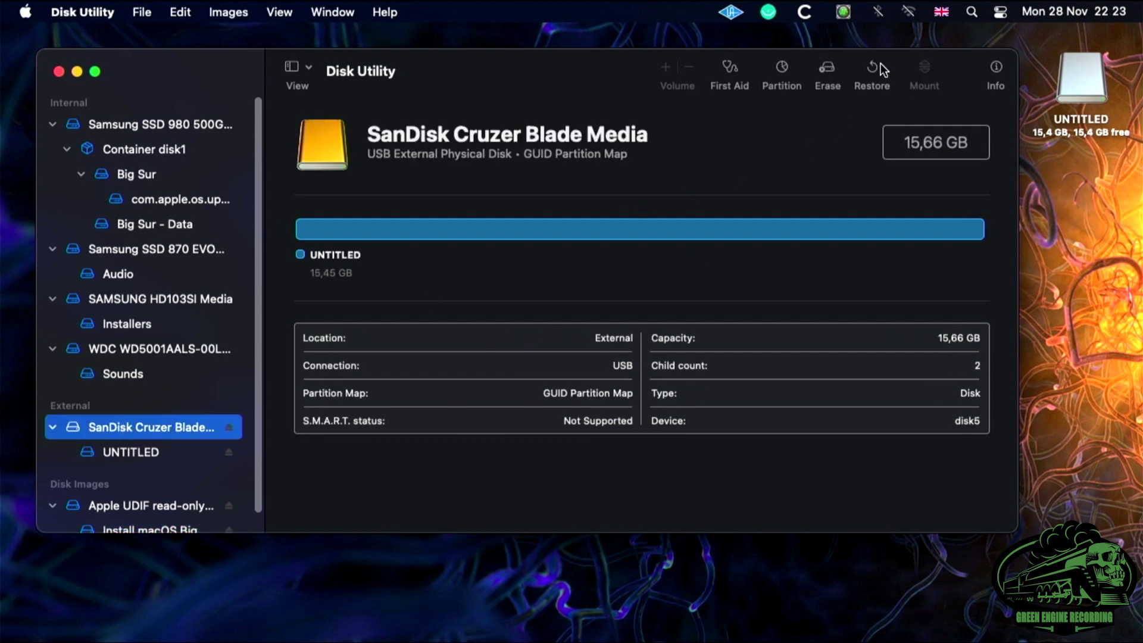
Step: Erase the drive as Mac OS Extended (Journaled) with the name MyVolume
{"action": "left_click", "coordinate": [828, 68]}
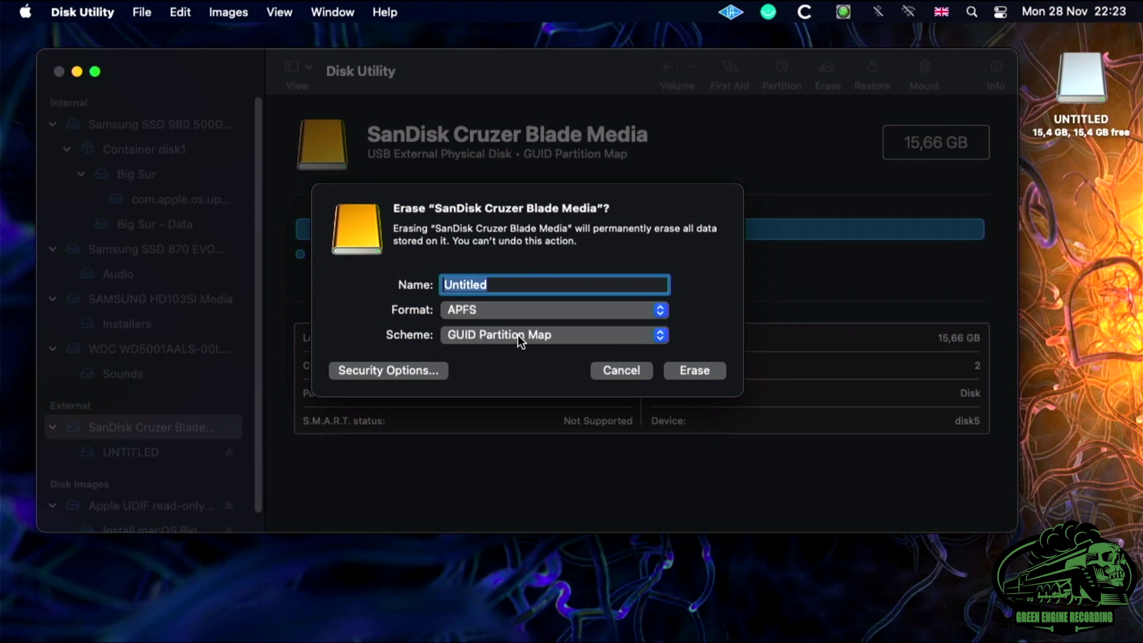
{"action": "left_click", "coordinate": [488, 305]}
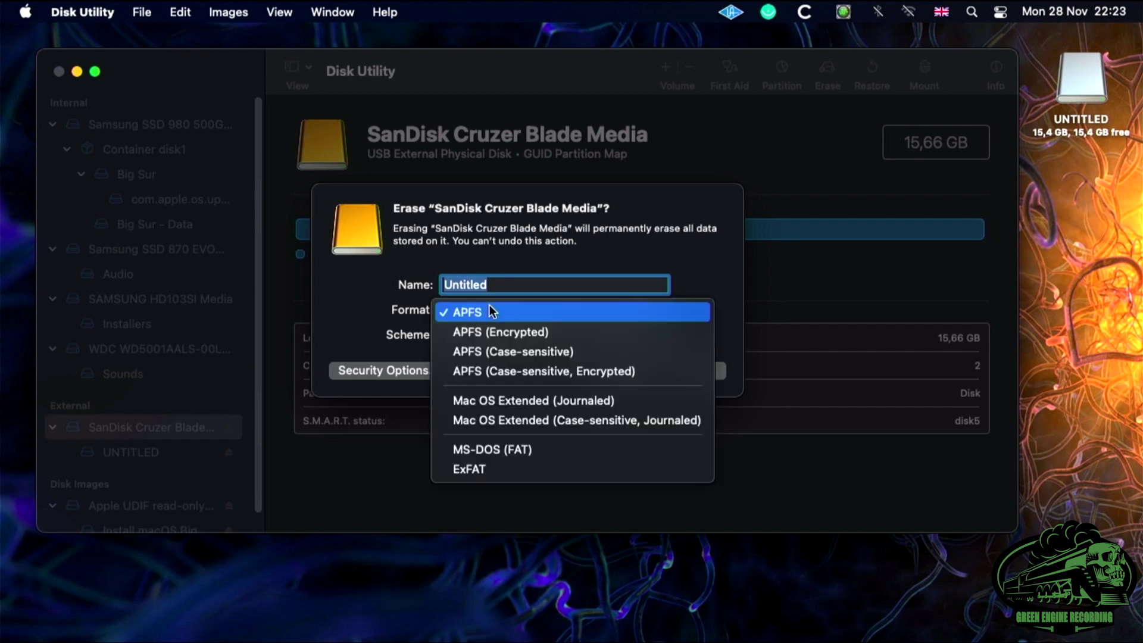
{"action": "left_click", "coordinate": [519, 399]}
{"action": "key", "text": "BackSpace"}
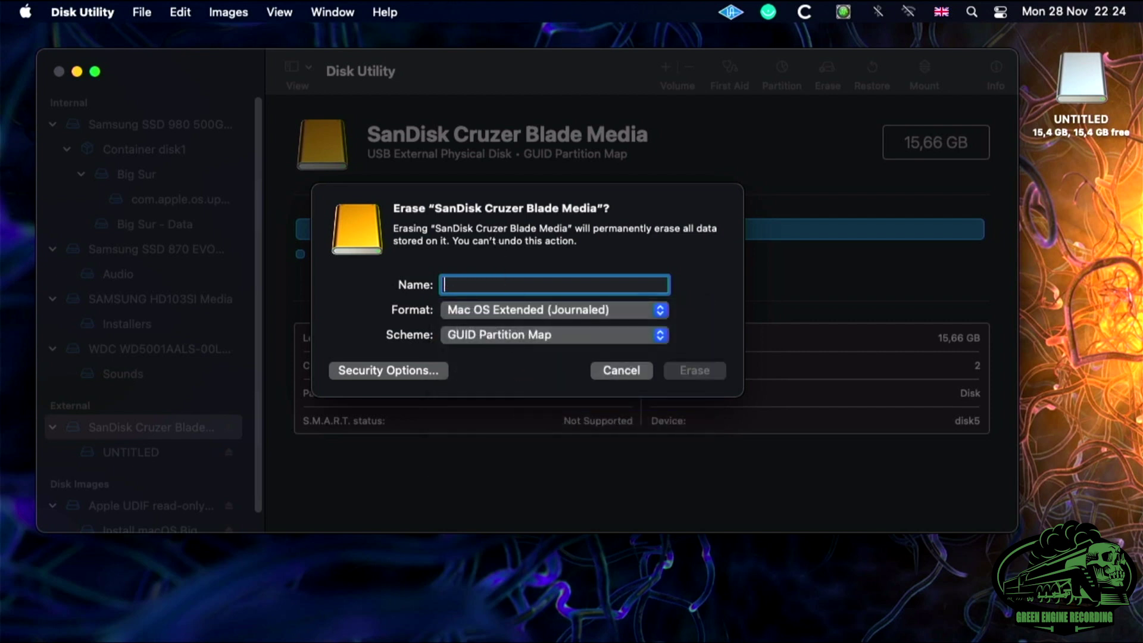
{"action": "type", "text": "MyVolume"}
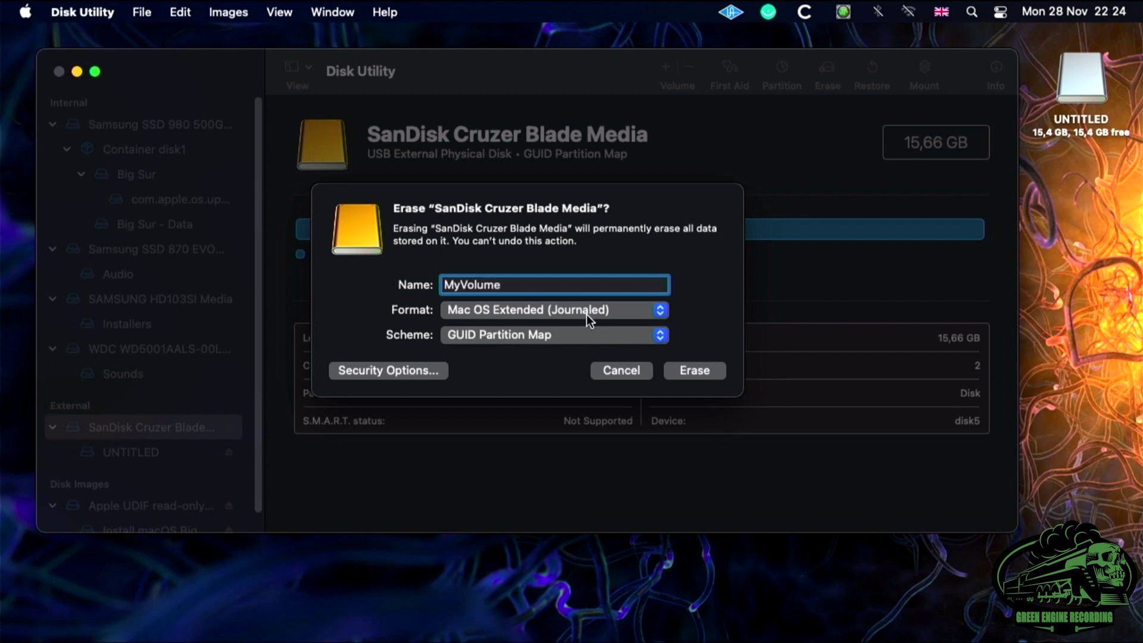
{"action": "left_click", "coordinate": [695, 375]}
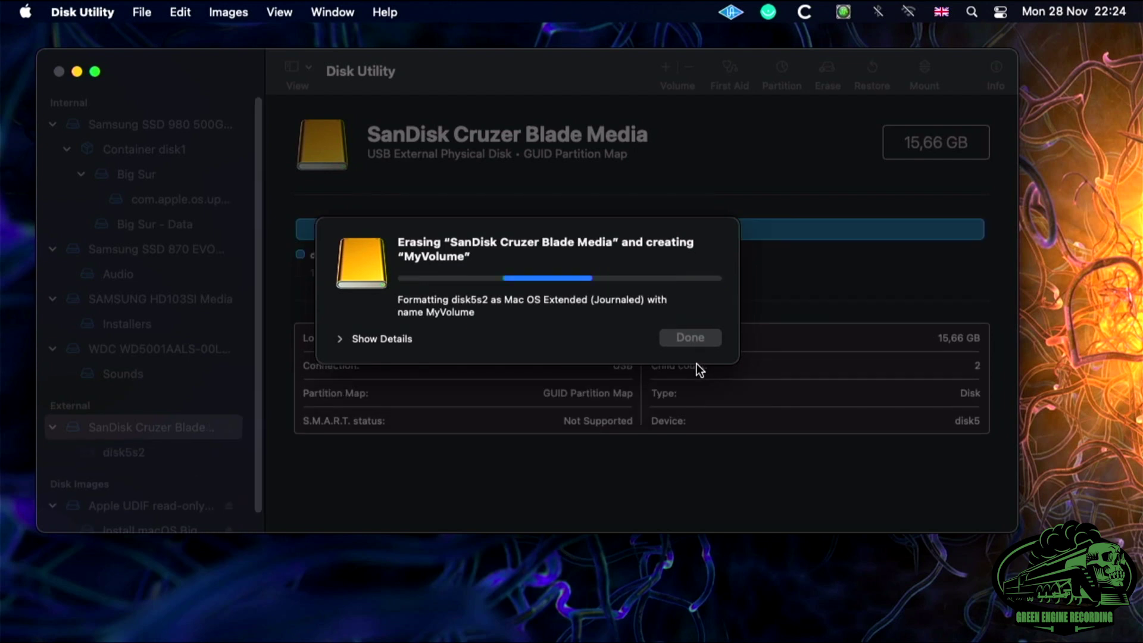
Step: Run sudo createinstallmedia --volume /Volumes/MyVolume in Terminal with the admin password and confirm with y
{"action": "left_click", "coordinate": [691, 336]}
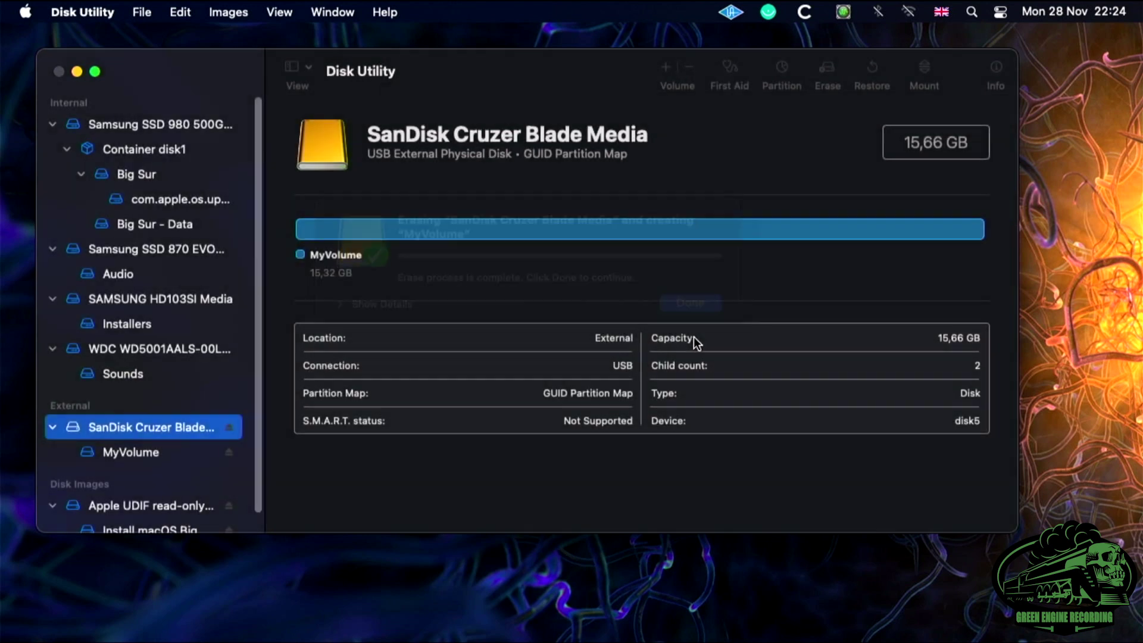
{"action": "left_click", "coordinate": [659, 604]}
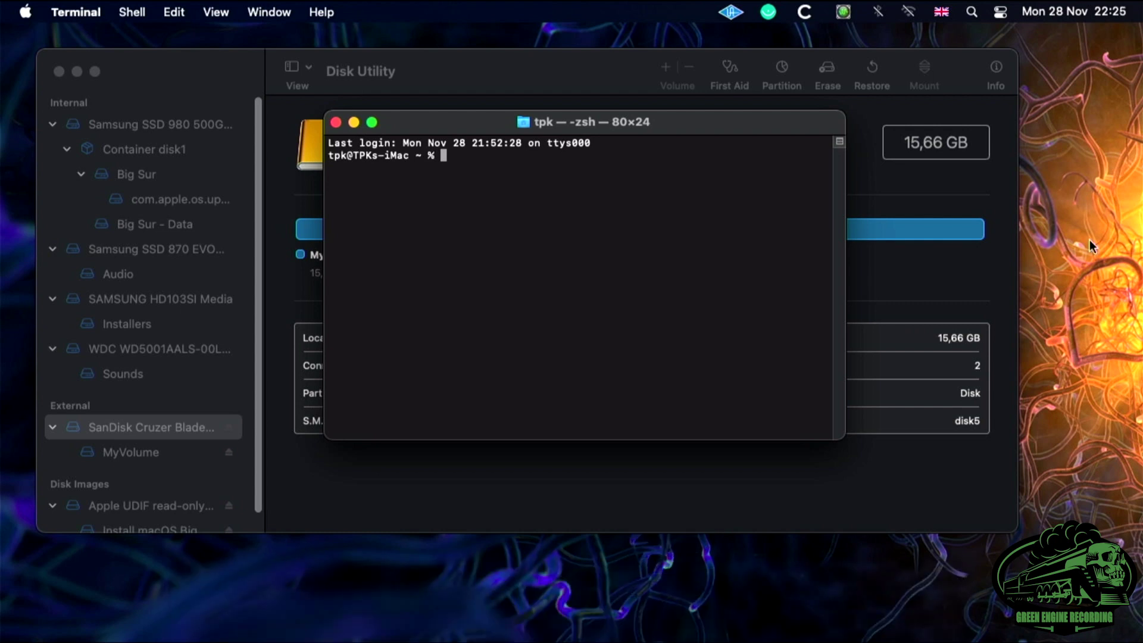
{"action": "type", "text": "sudo /Applications/Install\\ macOS\\ Big\\ Sur.app/Contents/Resources/createinstallmedia --volume /Volumes/MyVolume"}
{"action": "key", "text": "Return"}
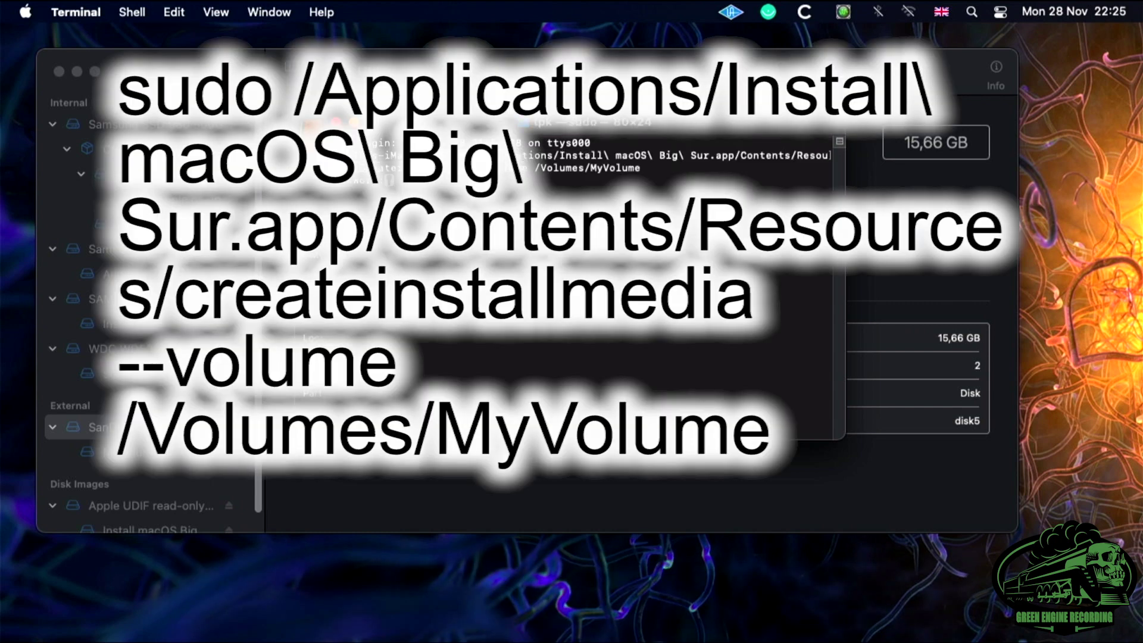
{"action": "key", "text": "Return"}
{"action": "type", "text": "y"}
{"action": "key", "text": "Return"}
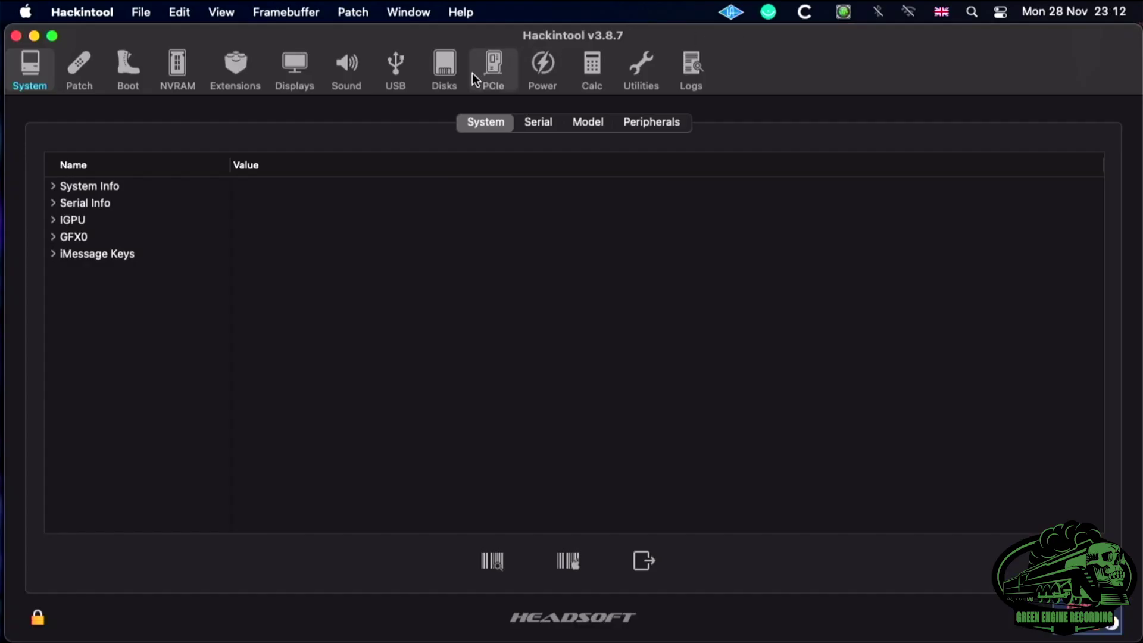
Step: Mount the SanDisk Cruzer Blade's EFI partition from Hackintool's Disks tab using the admin password, then hide Hackintool
{"action": "left_click", "coordinate": [443, 83]}
{"action": "scroll", "coordinate": [185, 221], "scroll_direction": "down", "scroll_amount": 3}
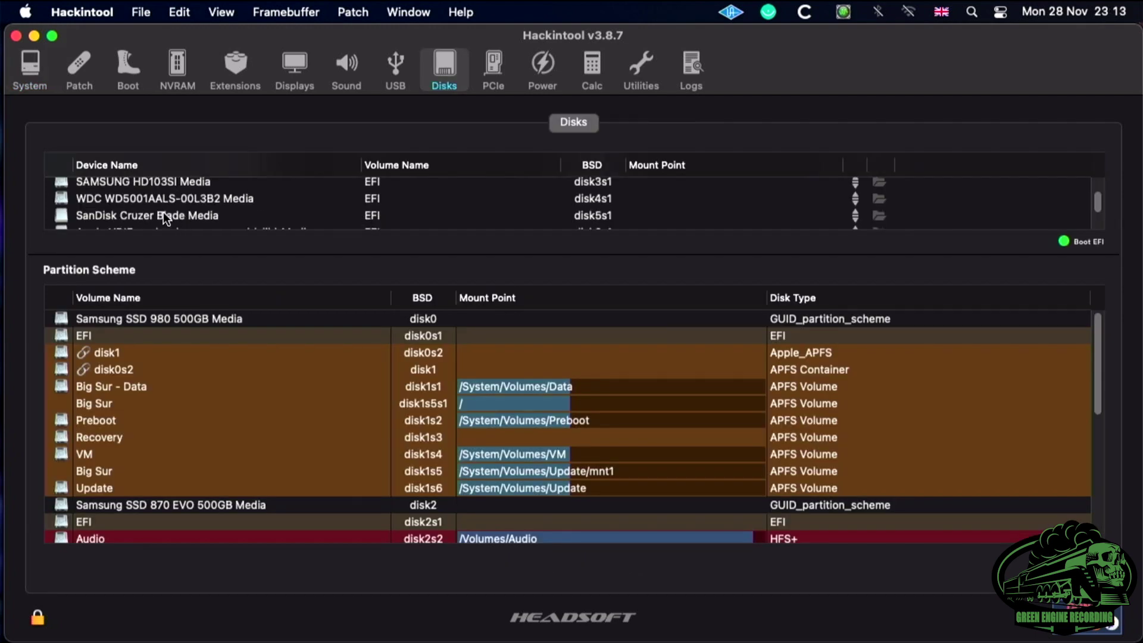
{"action": "left_click", "coordinate": [855, 217]}
{"action": "type", "text": "••••••••"}
{"action": "key", "text": "Return"}
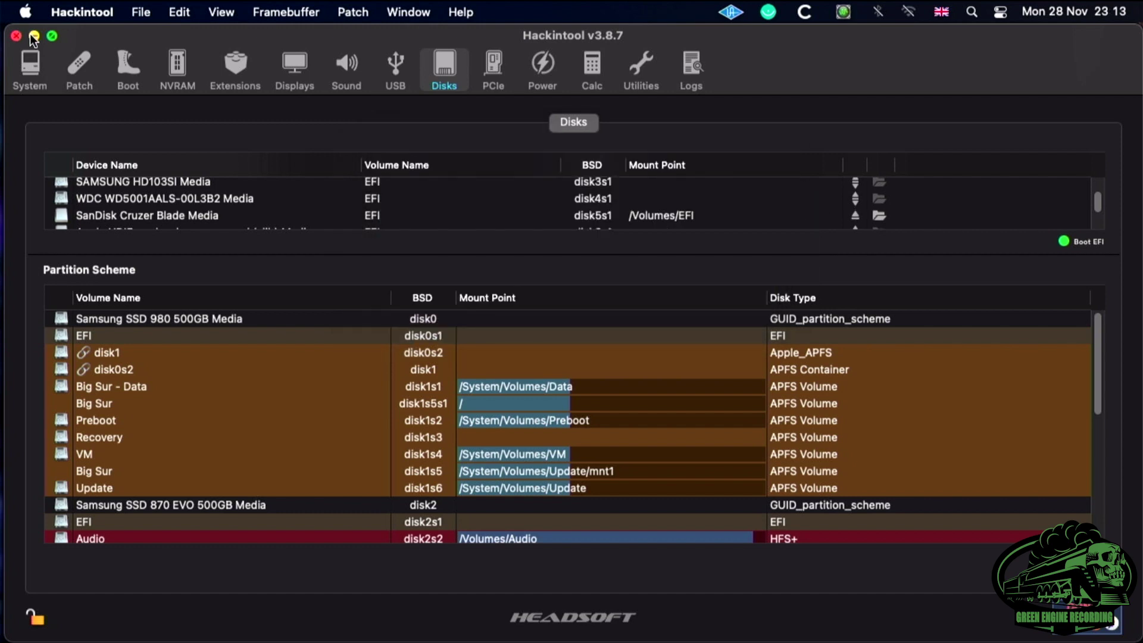
{"action": "left_click", "coordinate": [18, 36]}
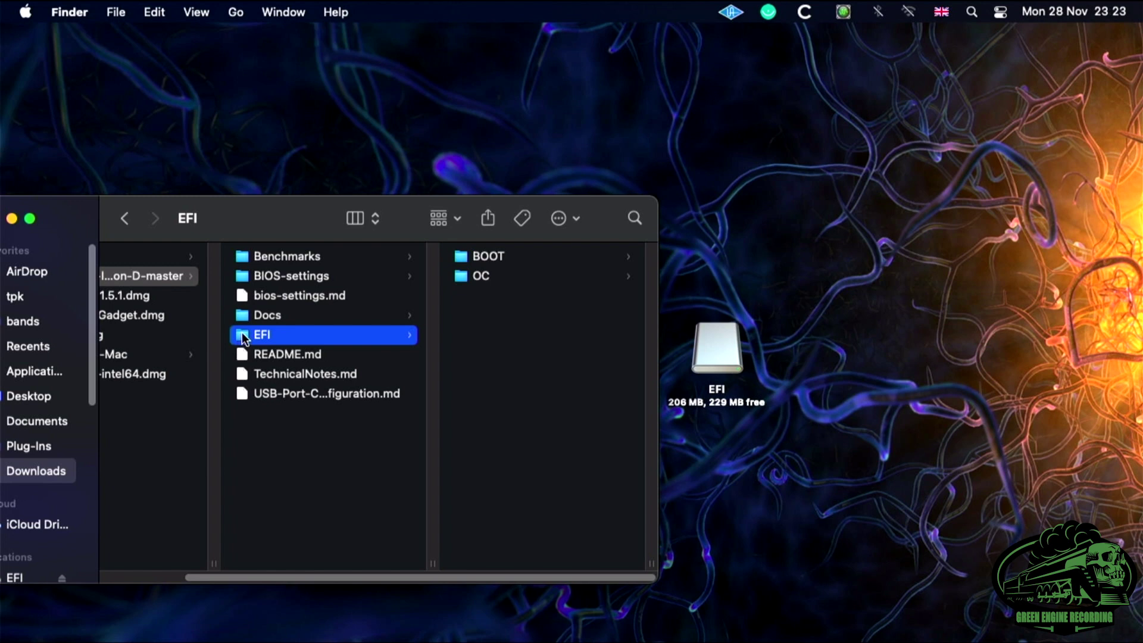
Step: Copy the EFI folder onto the USB EFI drive and open EFI > OC with the column widened to show full plist names
{"action": "left_click_drag", "start_coordinate": [242, 333], "coordinate": [726, 338]}
{"action": "double_click", "coordinate": [721, 344]}
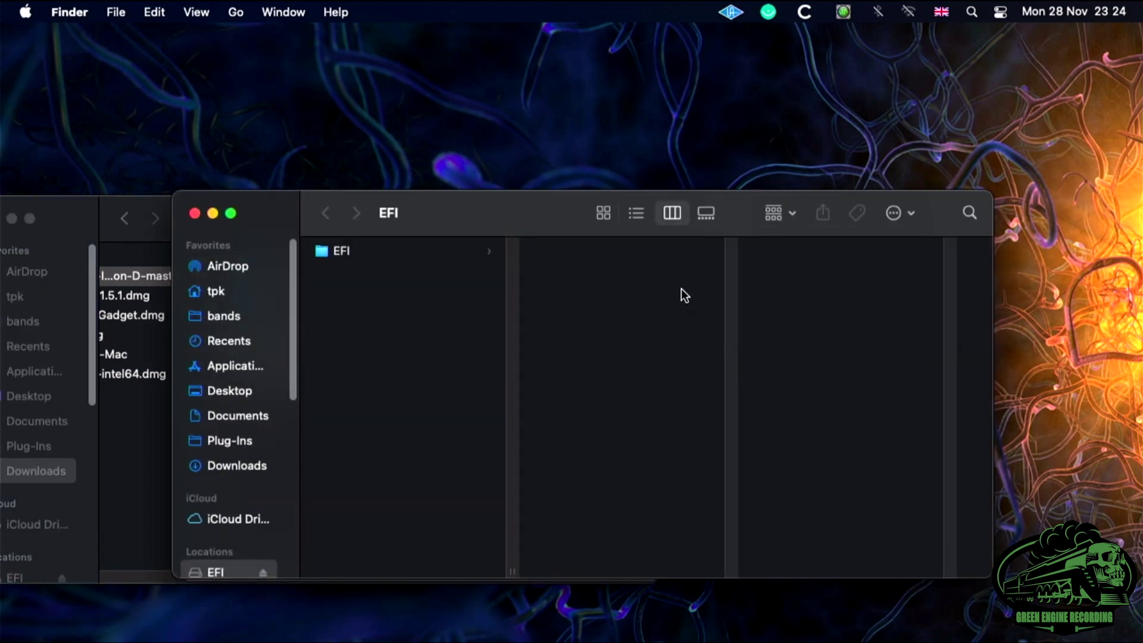
{"action": "left_click", "coordinate": [401, 258]}
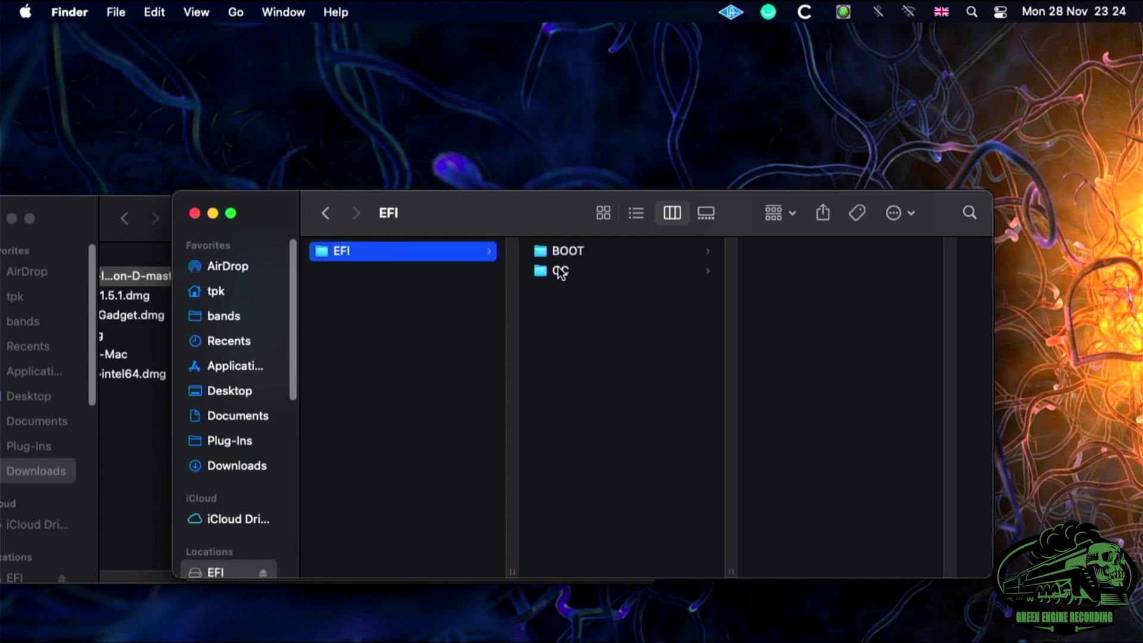
{"action": "left_click", "coordinate": [582, 278]}
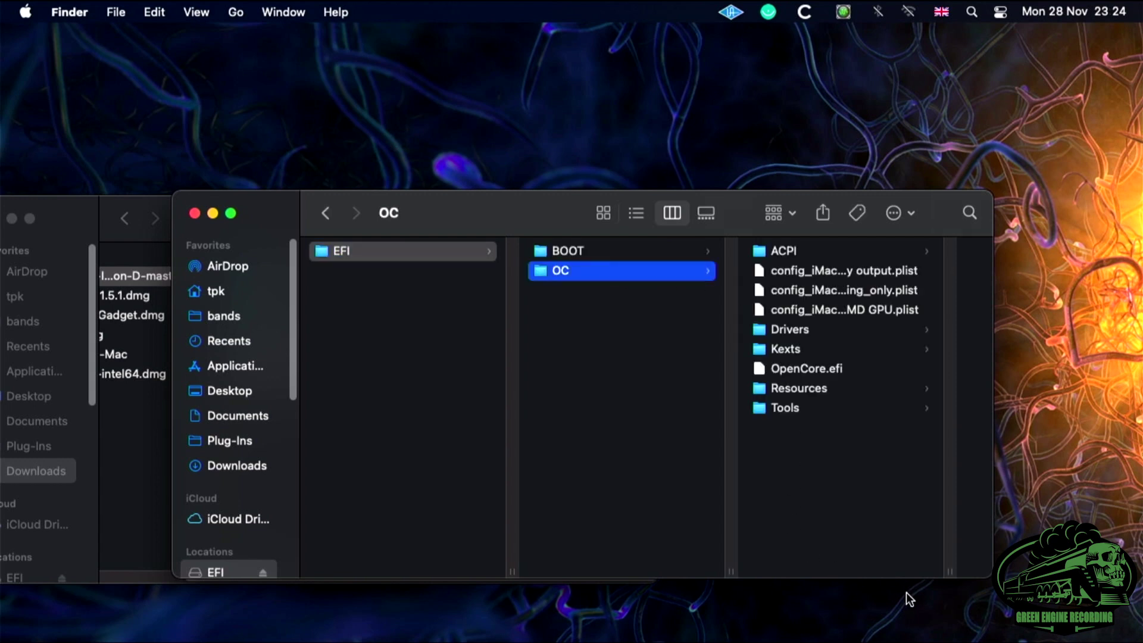
{"action": "double_click", "coordinate": [944, 572]}
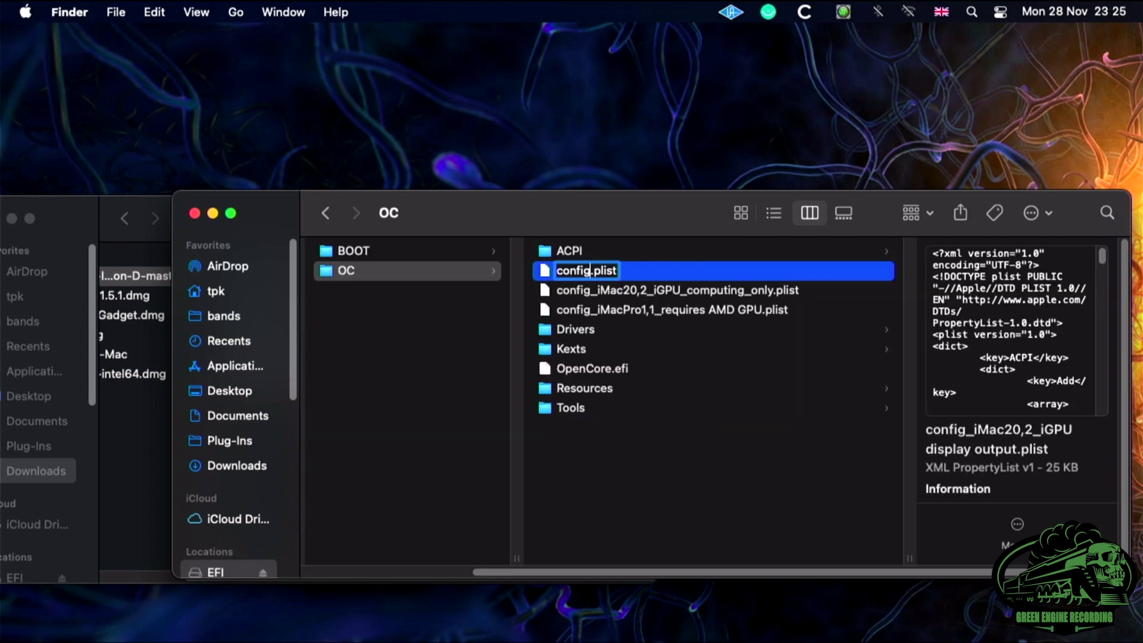
Step: Rename the display-output plist to config.plist and open it in OpenCore Configurator
{"action": "key", "text": "Return"}
{"action": "right_click", "coordinate": [626, 308]}
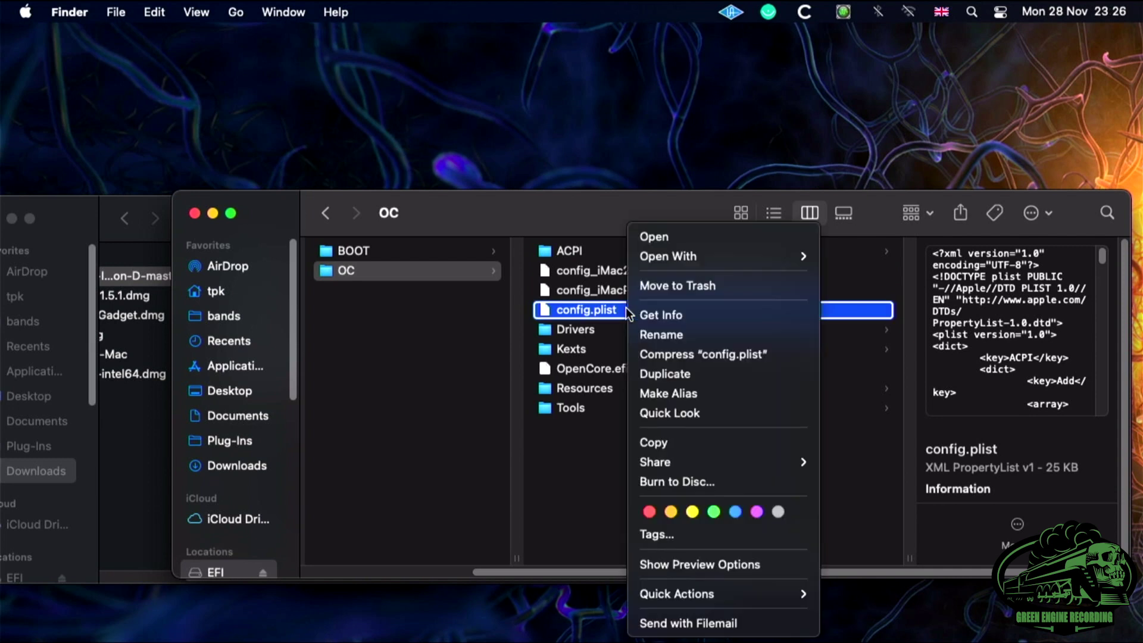
{"action": "mouse_move", "coordinate": [679, 255]}
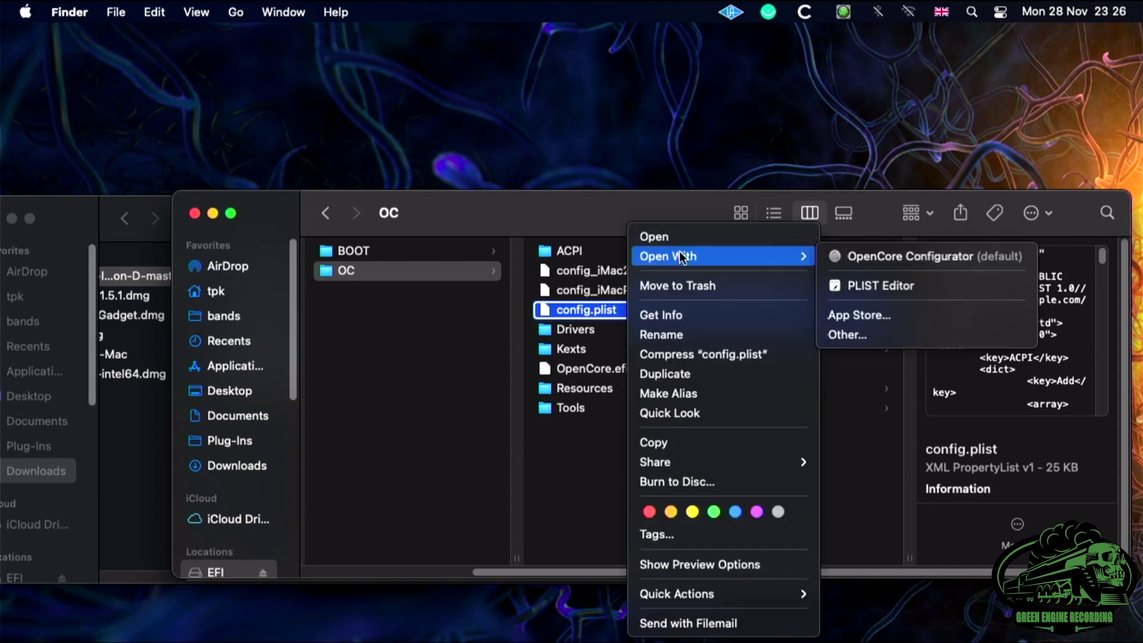
{"action": "left_click", "coordinate": [893, 257]}
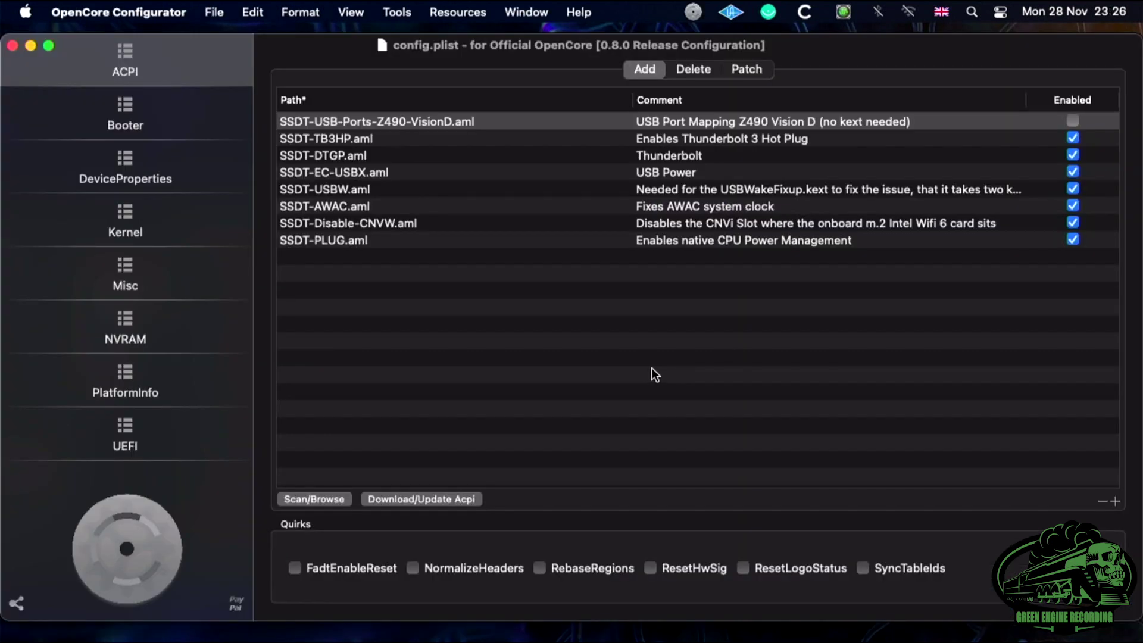
Step: Set the PlatformInfo DataHub model to iMac20,2 and generate a new serial, MLB and ROM
{"action": "left_click", "coordinate": [141, 388]}
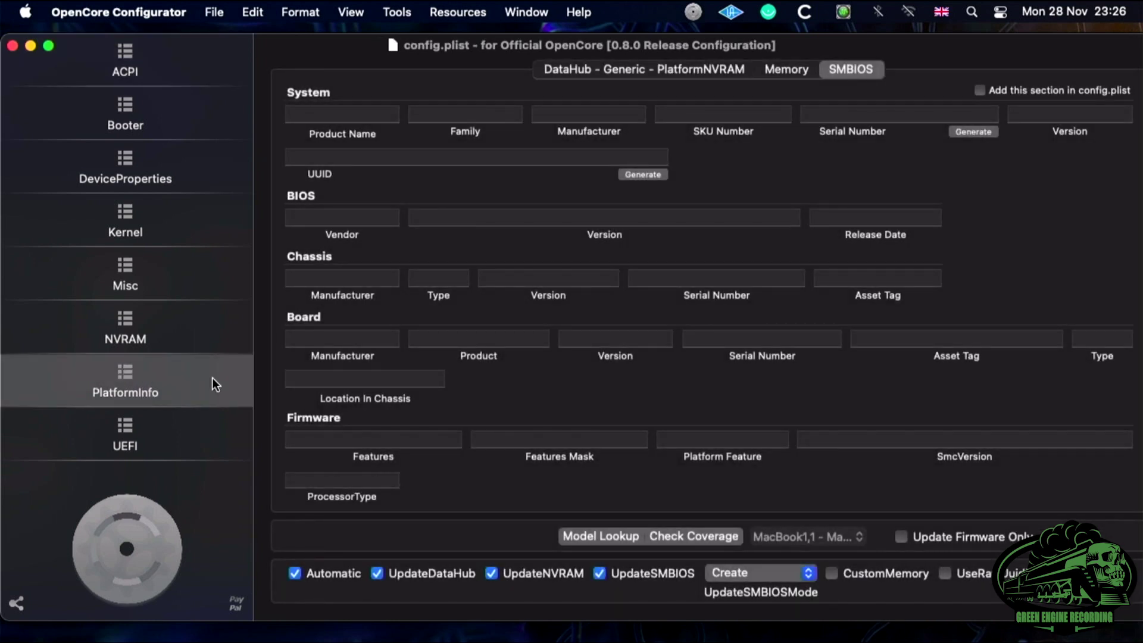
{"action": "left_click", "coordinate": [583, 69]}
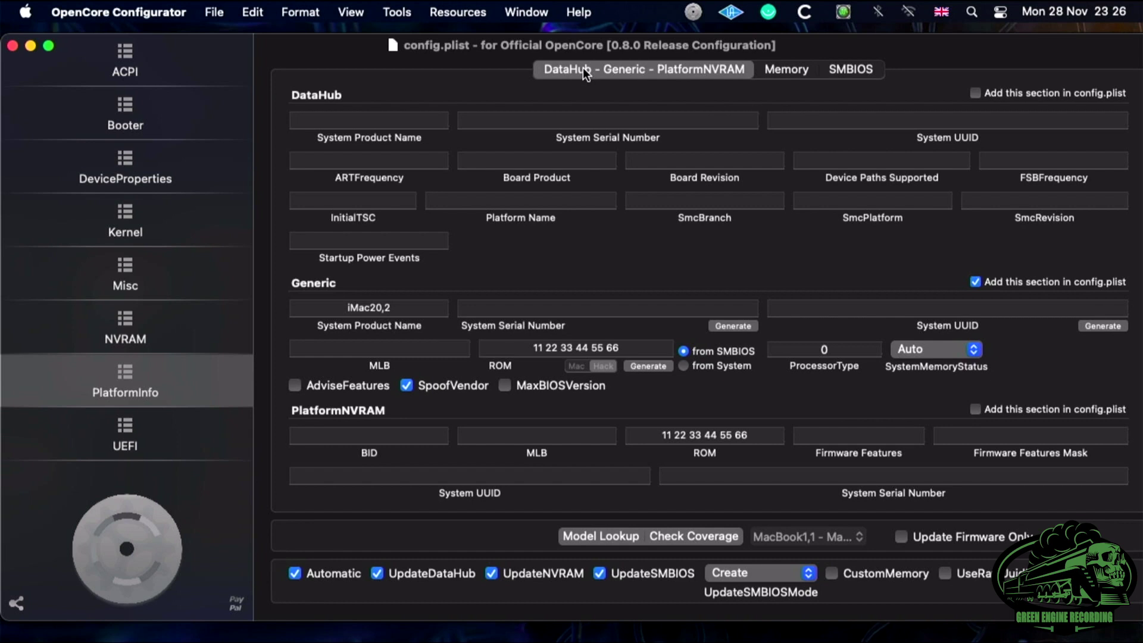
{"action": "left_click", "coordinate": [778, 526]}
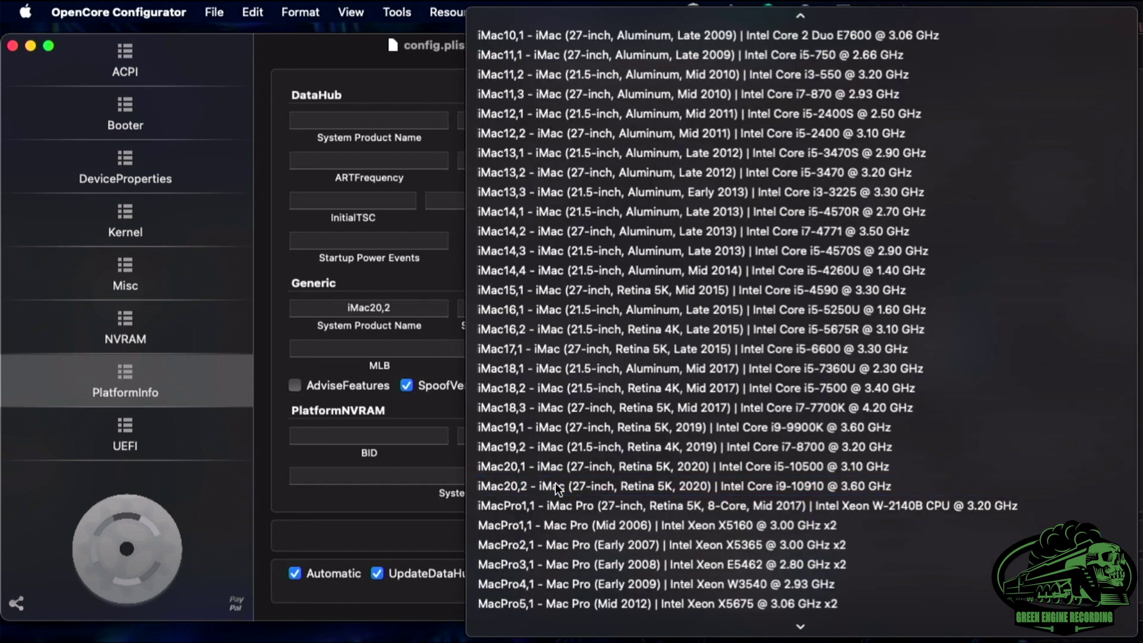
{"action": "left_click", "coordinate": [556, 483]}
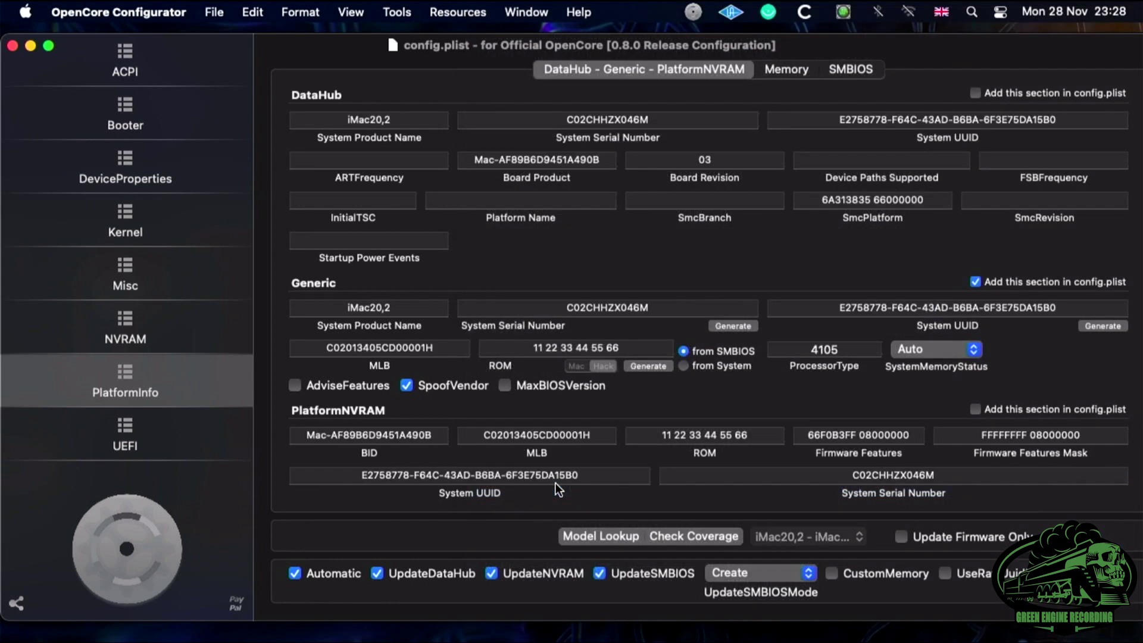
{"action": "left_click", "coordinate": [715, 323]}
{"action": "left_click", "coordinate": [715, 323]}
{"action": "left_click", "coordinate": [716, 322]}
{"action": "left_click", "coordinate": [716, 322]}
{"action": "left_click", "coordinate": [653, 365]}
{"action": "left_click", "coordinate": [652, 364]}
{"action": "left_click", "coordinate": [722, 326]}
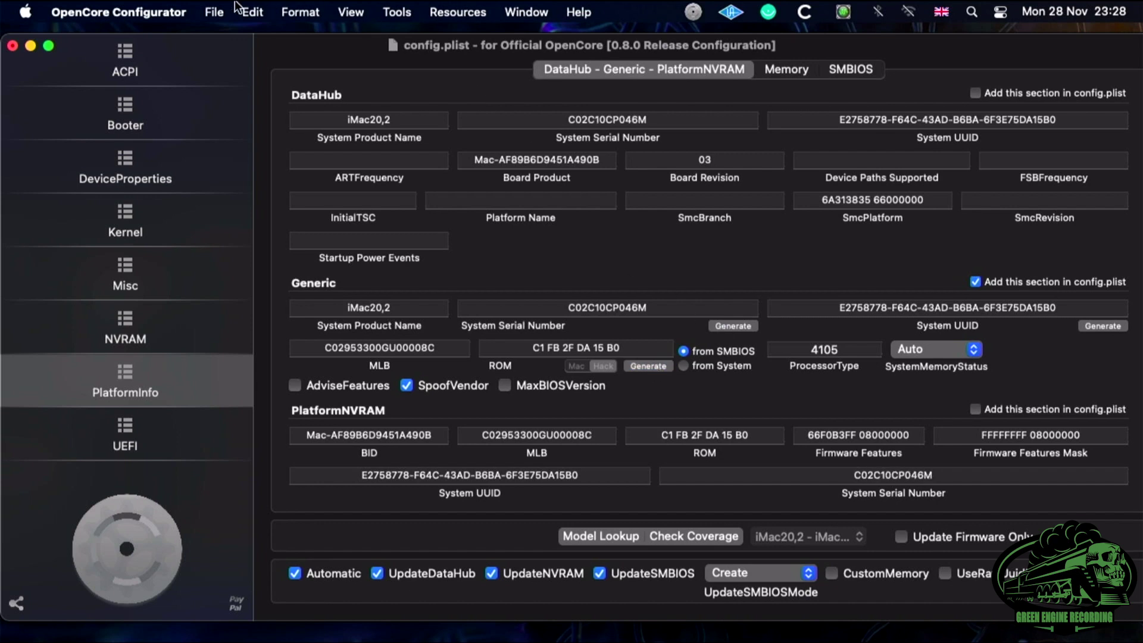
Step: Save config.plist and quit OpenCore Configurator
{"action": "left_click", "coordinate": [213, 13]}
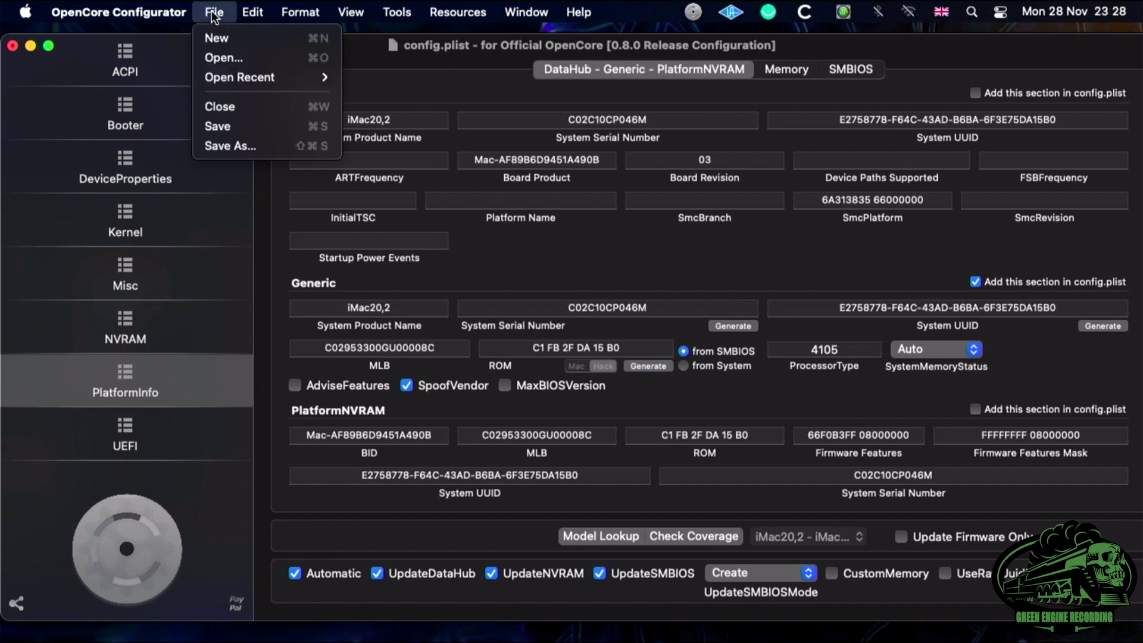
{"action": "left_click", "coordinate": [233, 126]}
{"action": "key", "text": "super+q"}
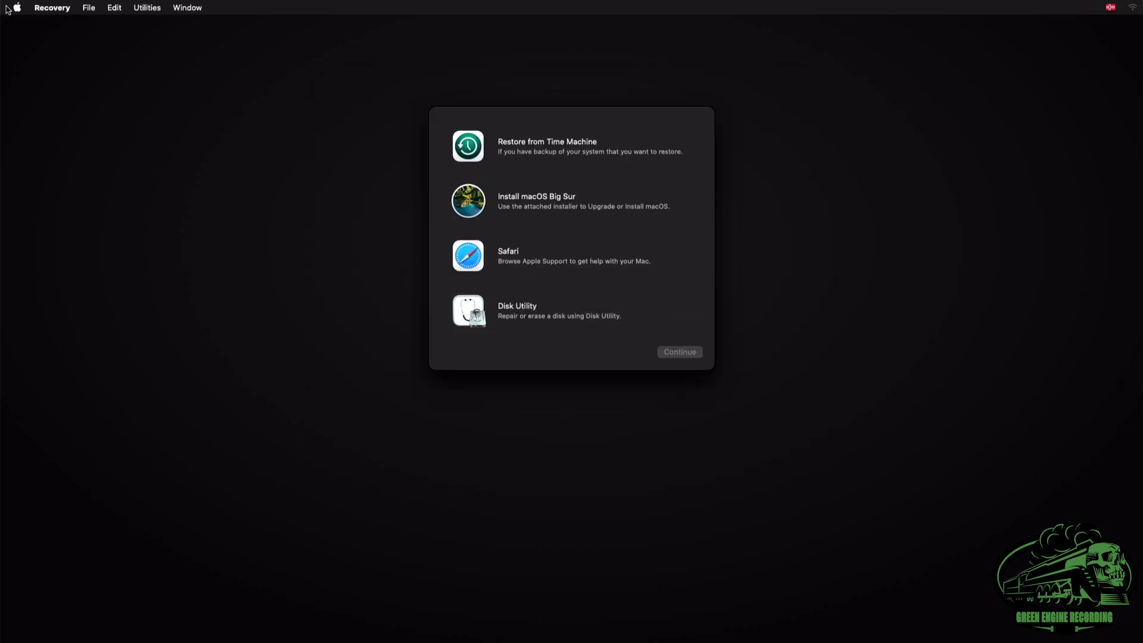
Step: Open Disk Utility, show all devices and select the KINGSTON disk
{"action": "left_click", "coordinate": [493, 319]}
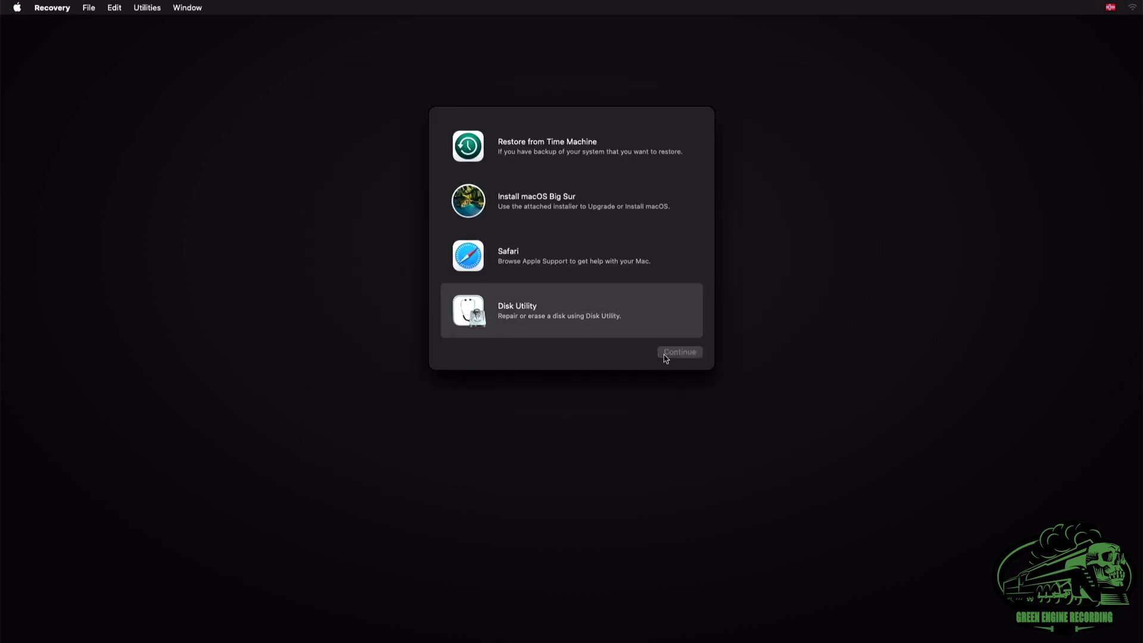
{"action": "left_click", "coordinate": [665, 355]}
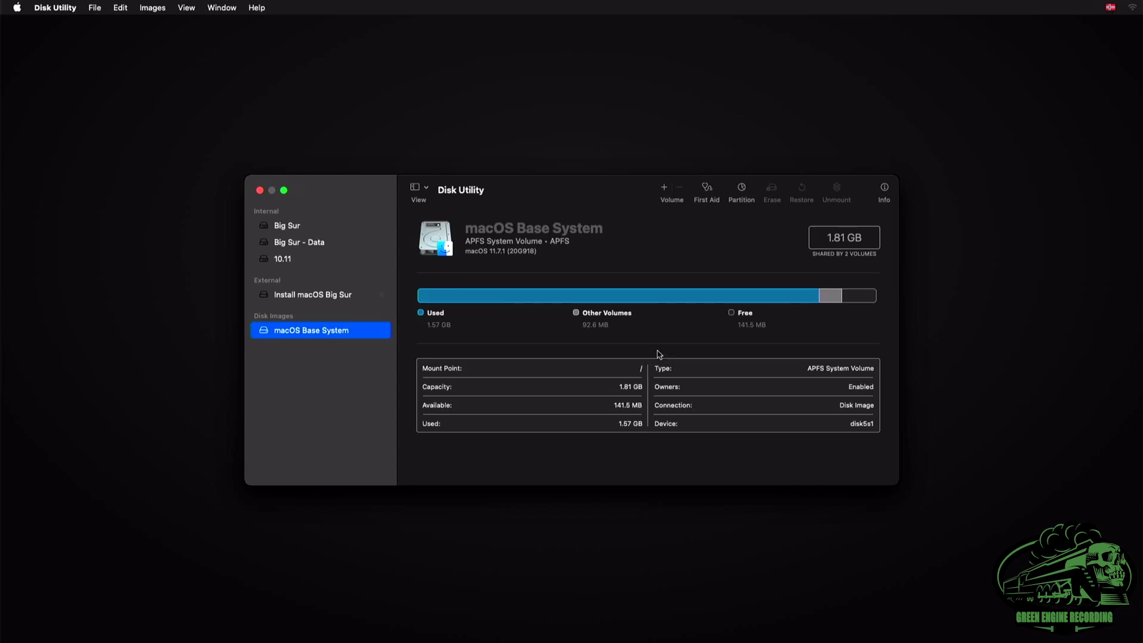
{"action": "left_click", "coordinate": [285, 260]}
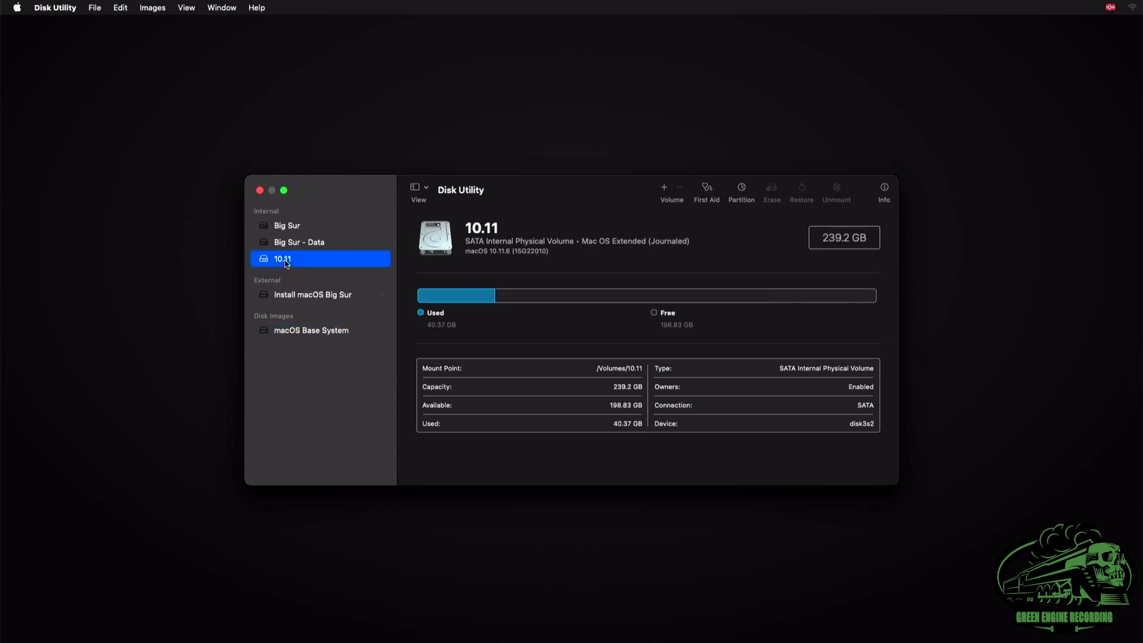
{"action": "left_click", "coordinate": [419, 188]}
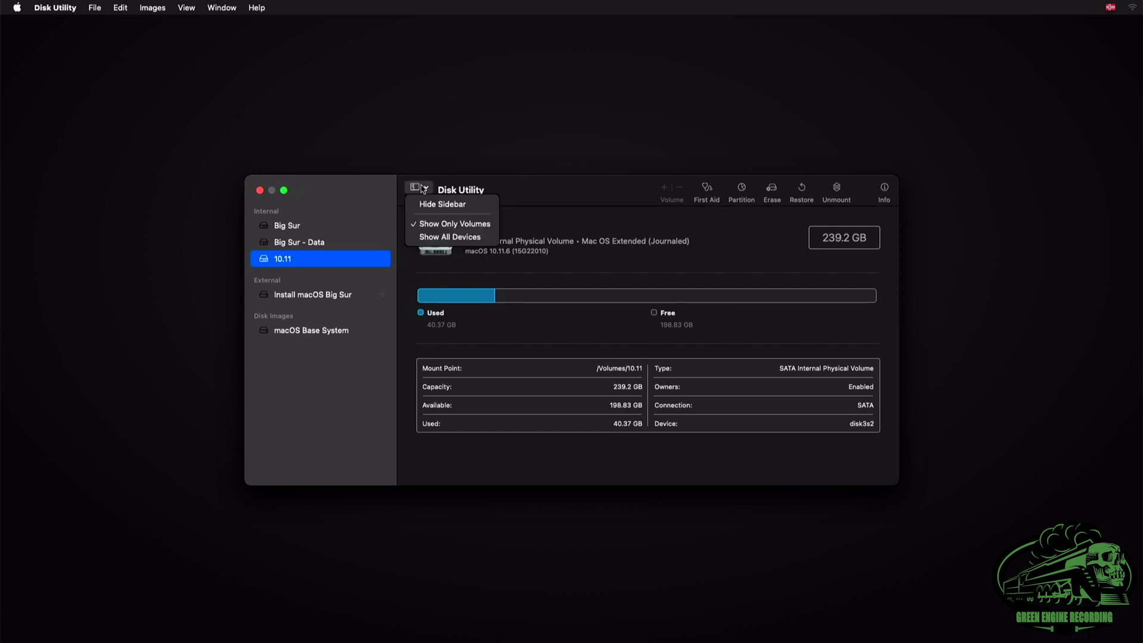
{"action": "left_click", "coordinate": [442, 237]}
{"action": "left_click", "coordinate": [326, 293]}
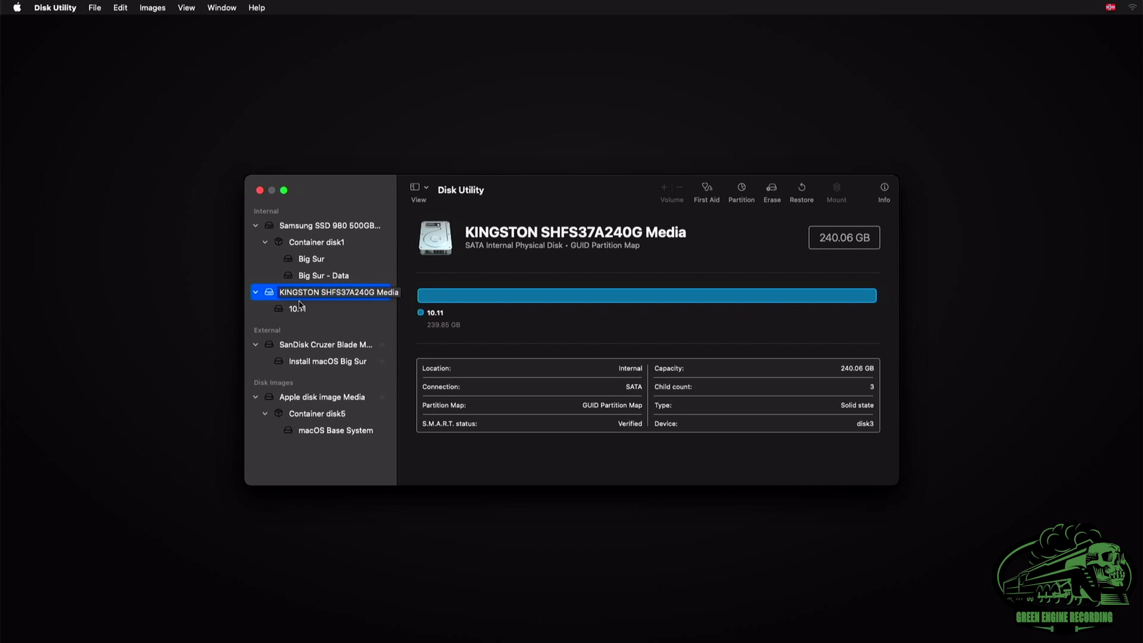
Step: Erase the KINGSTON disk as APFS named 'Big Sur', then quit Disk Utility
{"action": "left_click", "coordinate": [771, 190]}
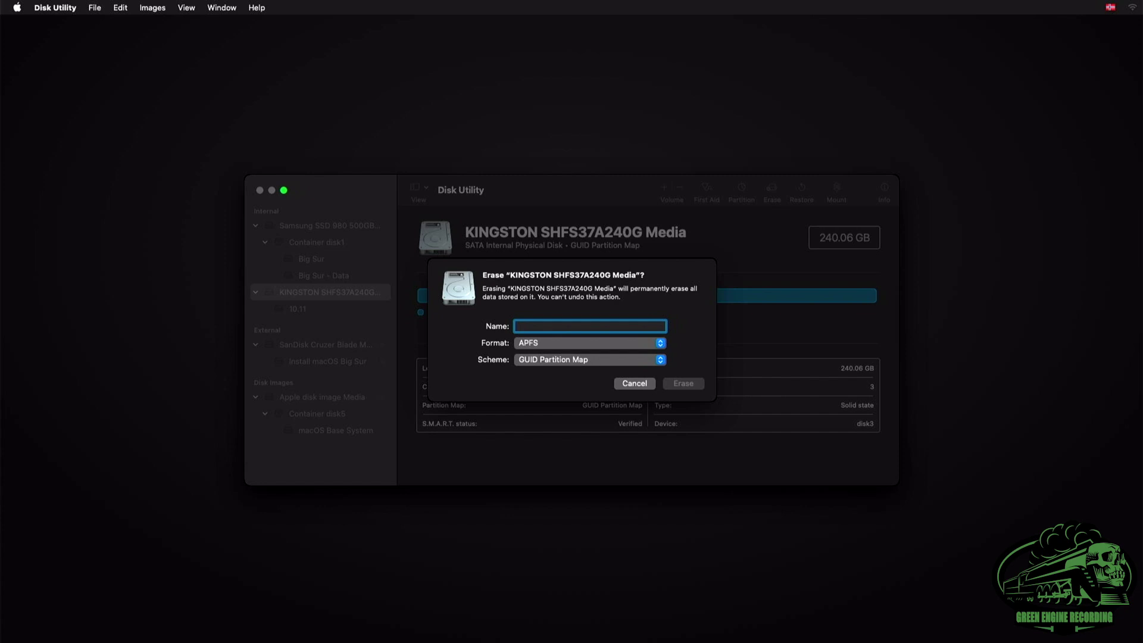
{"action": "type", "text": "Big Sur"}
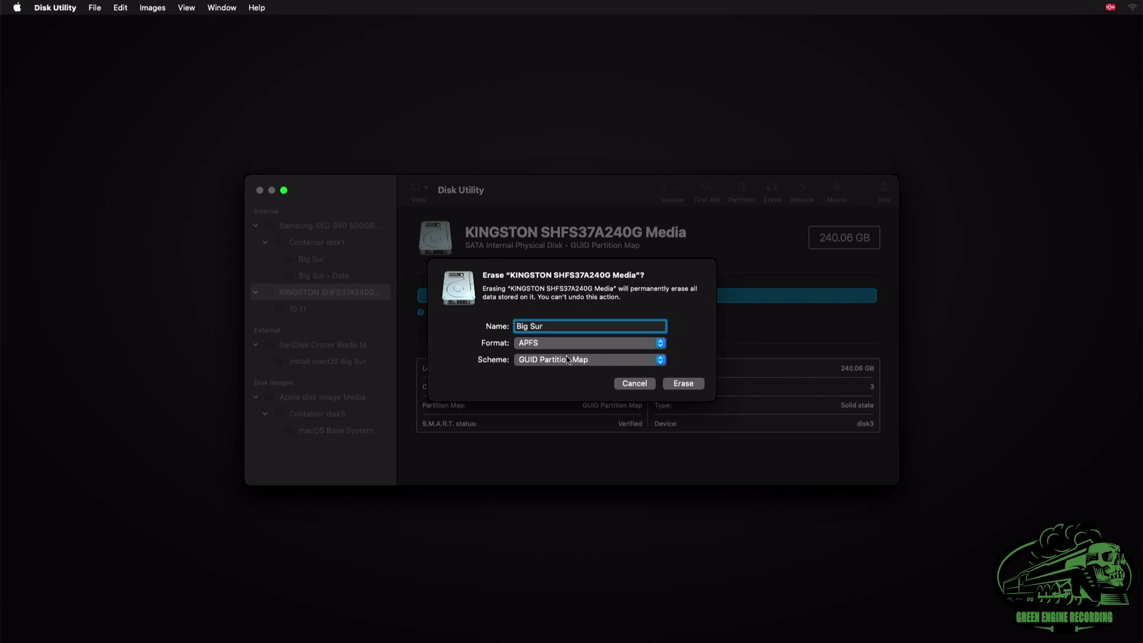
{"action": "left_click", "coordinate": [683, 384]}
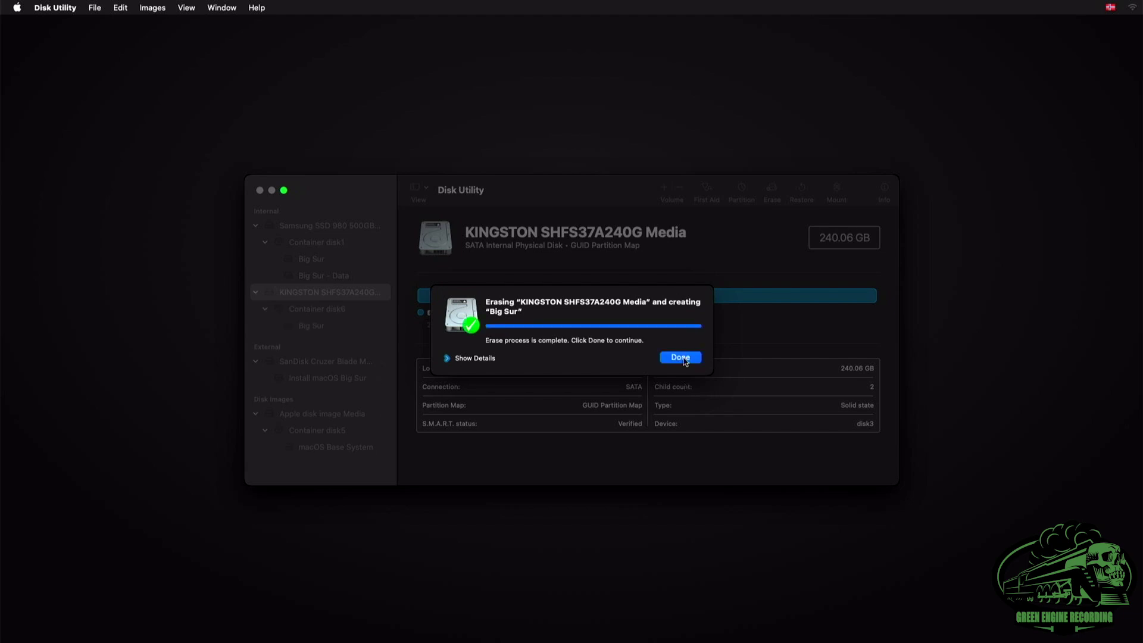
{"action": "left_click", "coordinate": [683, 359]}
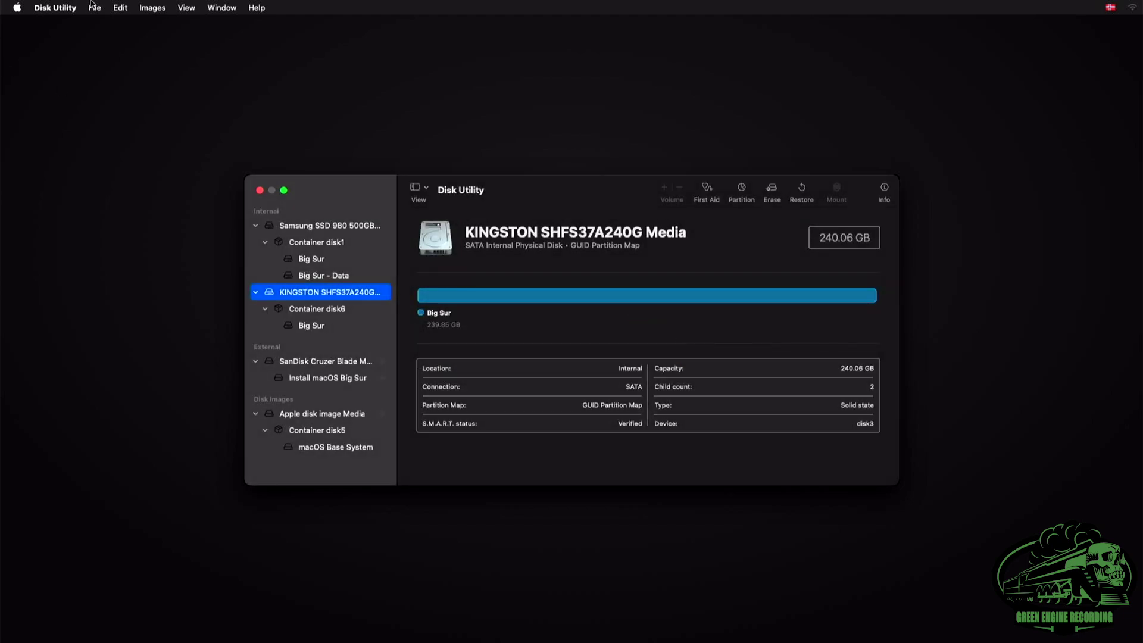
{"action": "left_click", "coordinate": [62, 9]}
{"action": "left_click", "coordinate": [75, 110]}
Step: Launch the Big Sur installer, agree to the licence and install onto the 239.85 GB Big Sur disk
{"action": "left_click", "coordinate": [521, 203]}
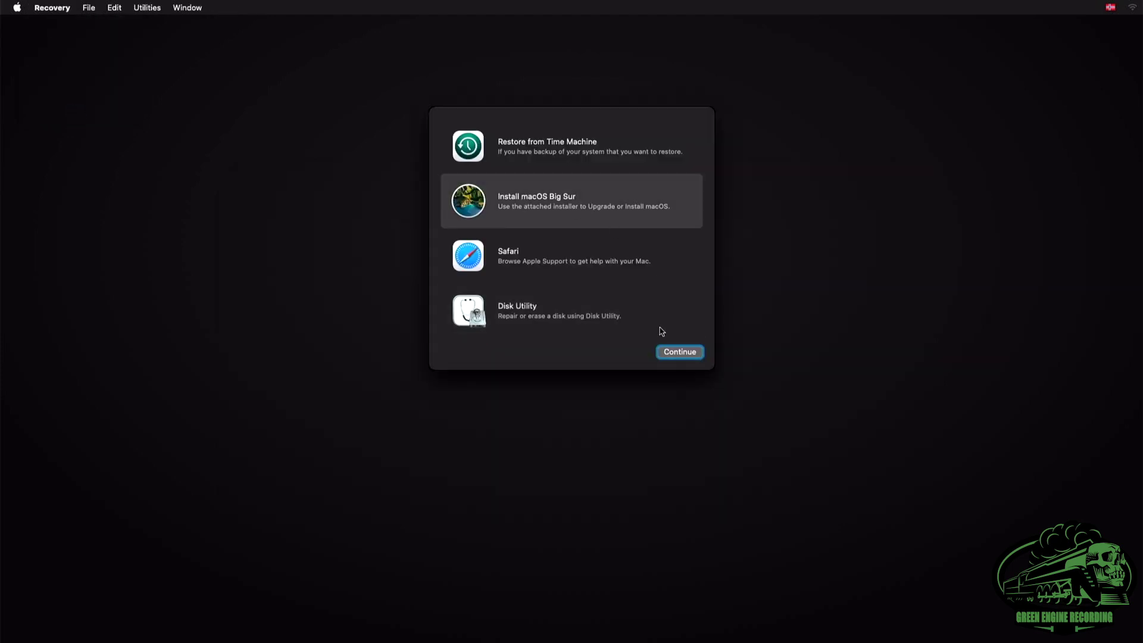
{"action": "left_click", "coordinate": [668, 353]}
{"action": "left_click", "coordinate": [572, 424]}
{"action": "left_click", "coordinate": [600, 425]}
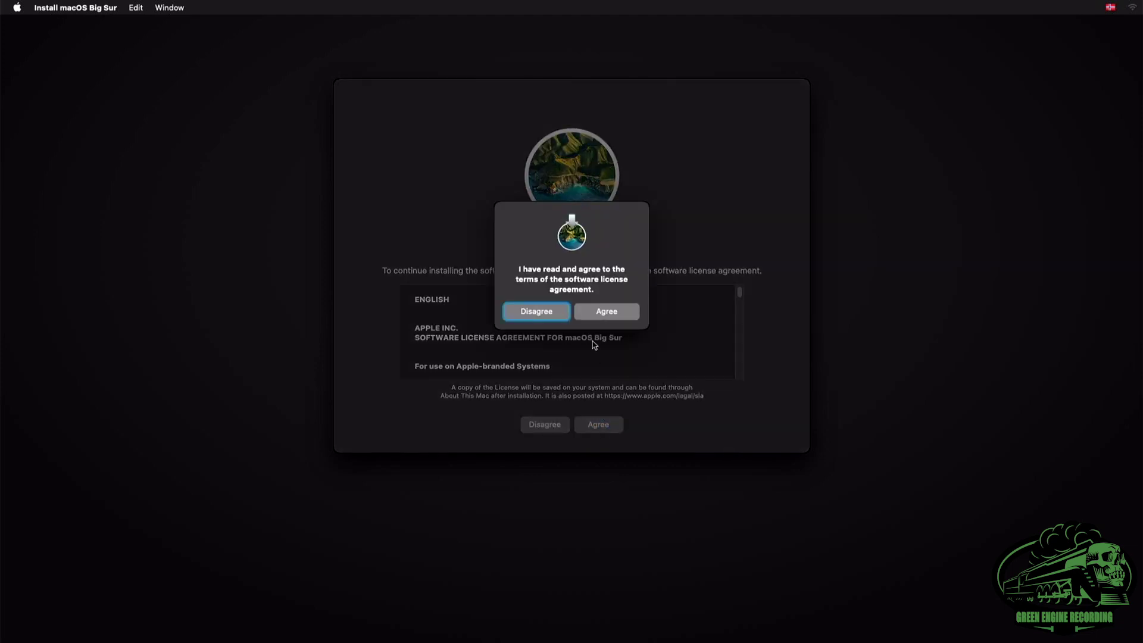
{"action": "left_click", "coordinate": [600, 314]}
{"action": "left_click", "coordinate": [482, 337]}
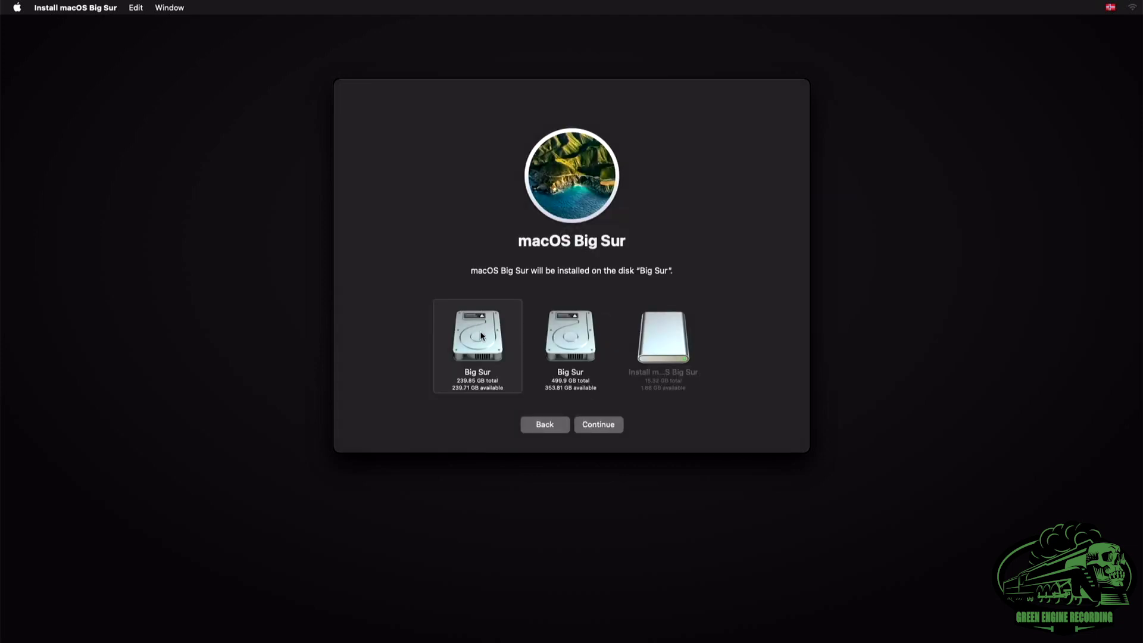
{"action": "left_click", "coordinate": [598, 424]}
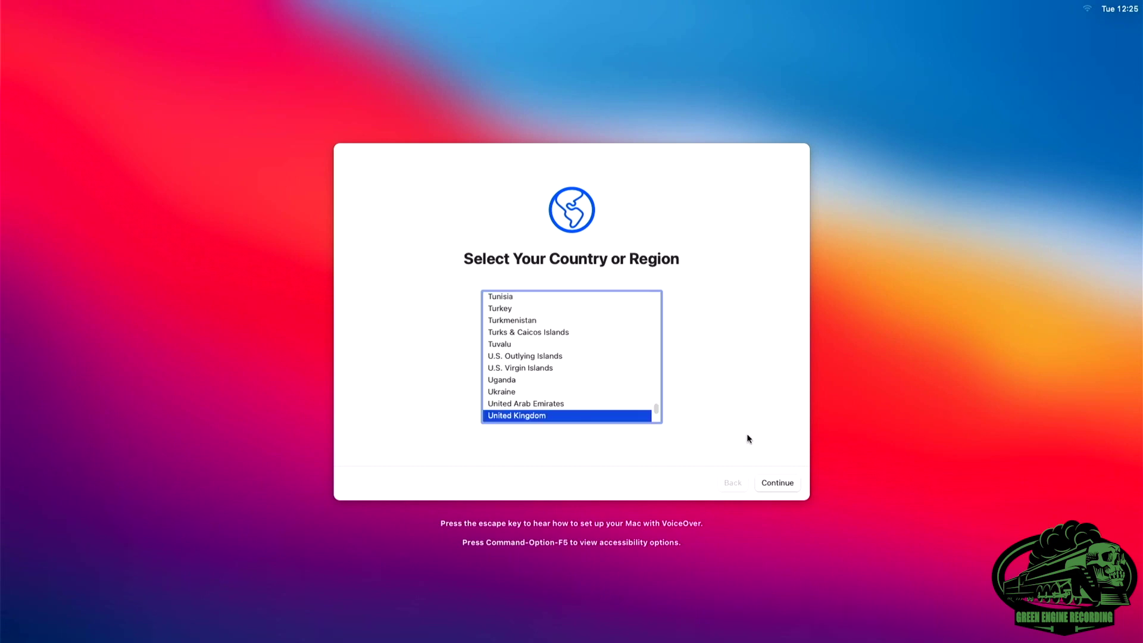
Step: Confirm the United Kingdom region and language, skip accessibility and migration, and accept the terms
{"action": "left_click", "coordinate": [770, 486]}
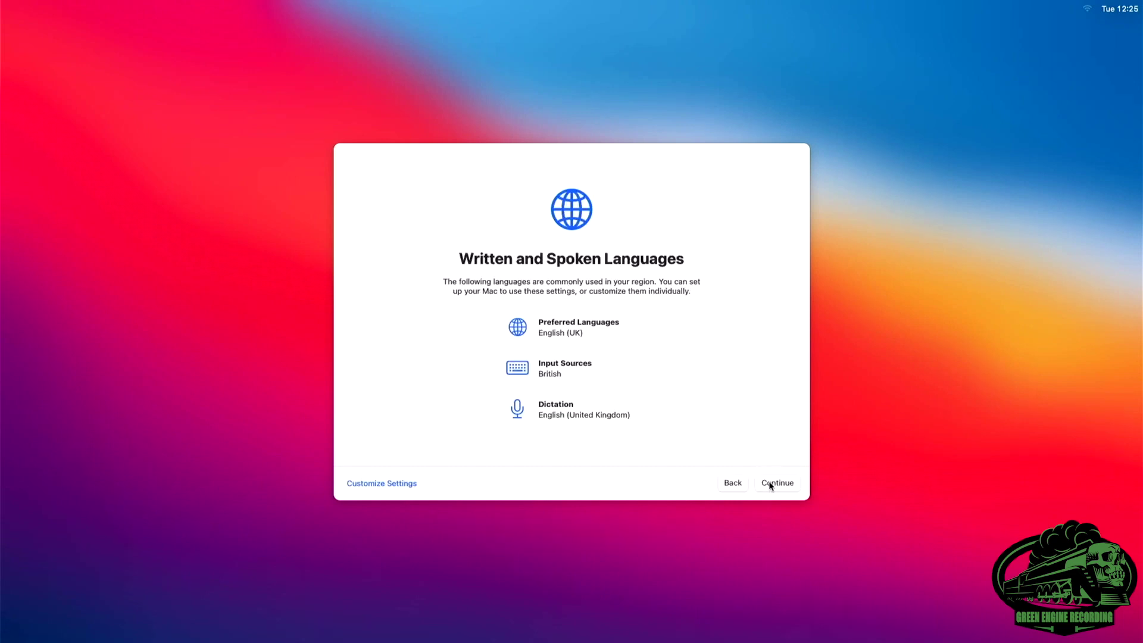
{"action": "left_click", "coordinate": [770, 486]}
{"action": "left_click", "coordinate": [770, 486]}
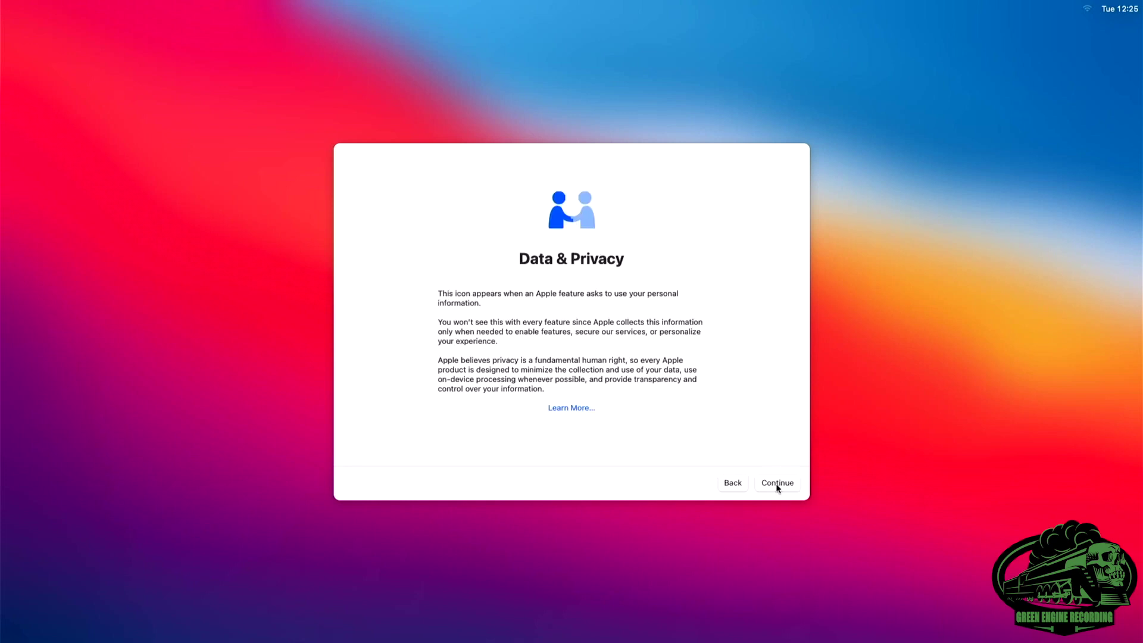
{"action": "left_click", "coordinate": [777, 487]}
{"action": "left_click", "coordinate": [777, 487]}
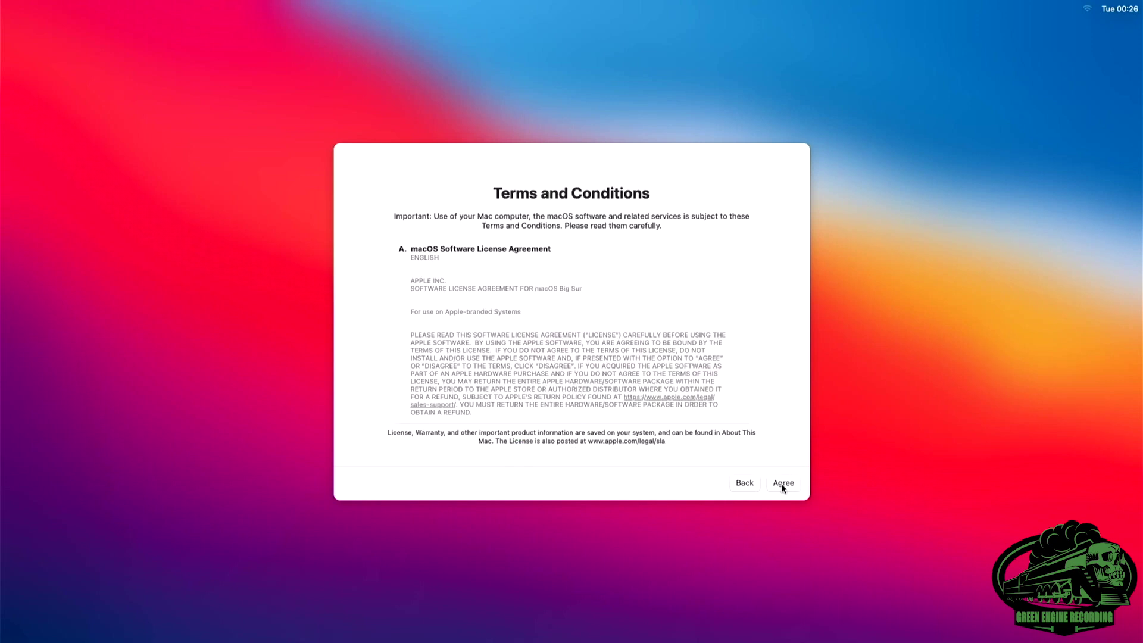
{"action": "left_click", "coordinate": [783, 482]}
{"action": "left_click", "coordinate": [607, 375]}
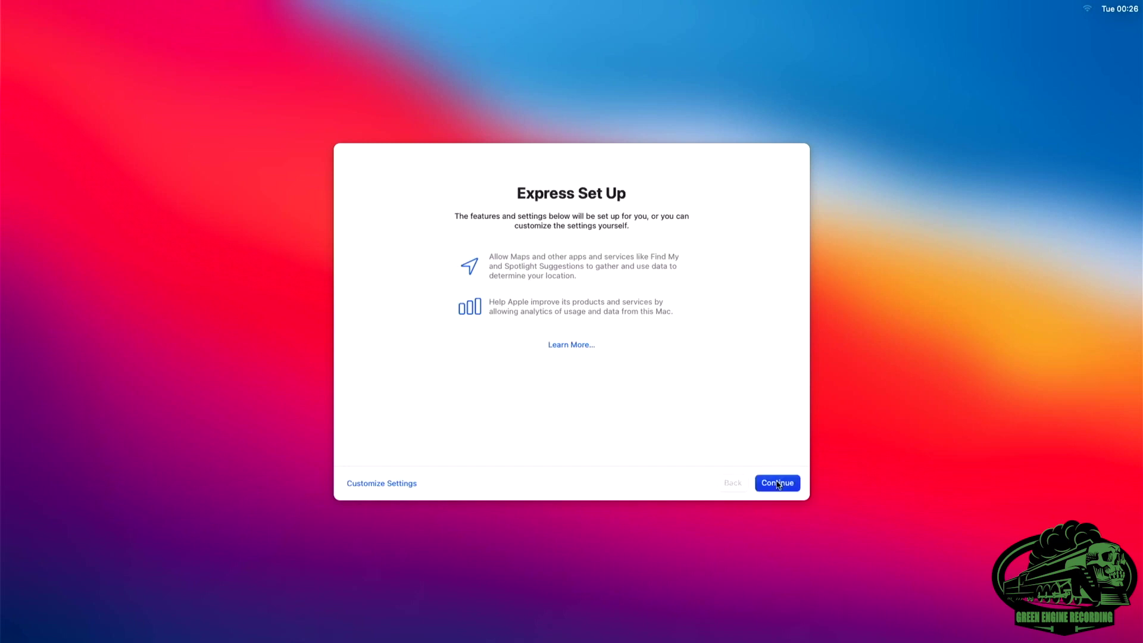
Step: Accept express setup, skip analytics and Screen Time, turn off Ask Siri and choose the Dark appearance
{"action": "left_click", "coordinate": [777, 483]}
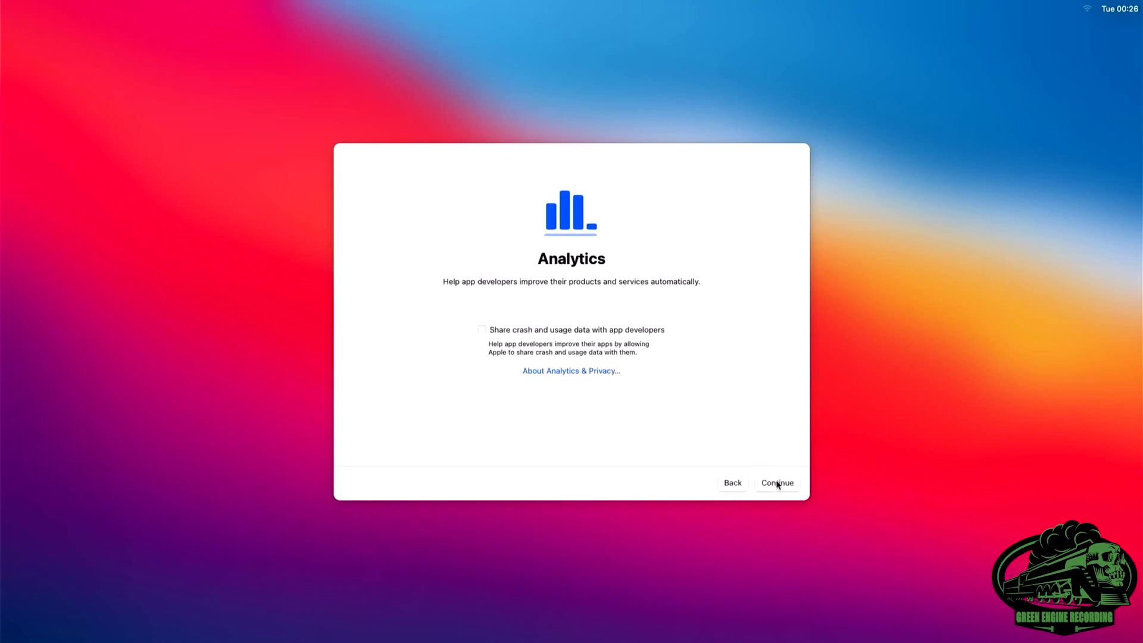
{"action": "left_click", "coordinate": [777, 483]}
{"action": "left_click", "coordinate": [777, 483]}
{"action": "left_click", "coordinate": [577, 324]}
{"action": "left_click", "coordinate": [762, 483]}
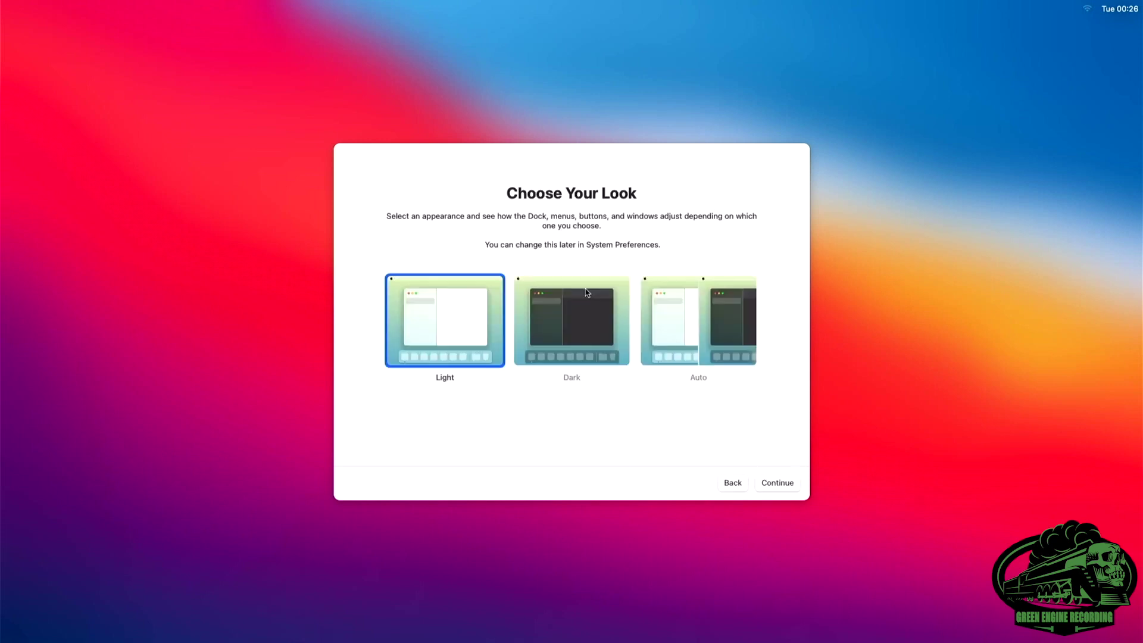
{"action": "left_click", "coordinate": [587, 293]}
{"action": "left_click", "coordinate": [767, 486]}
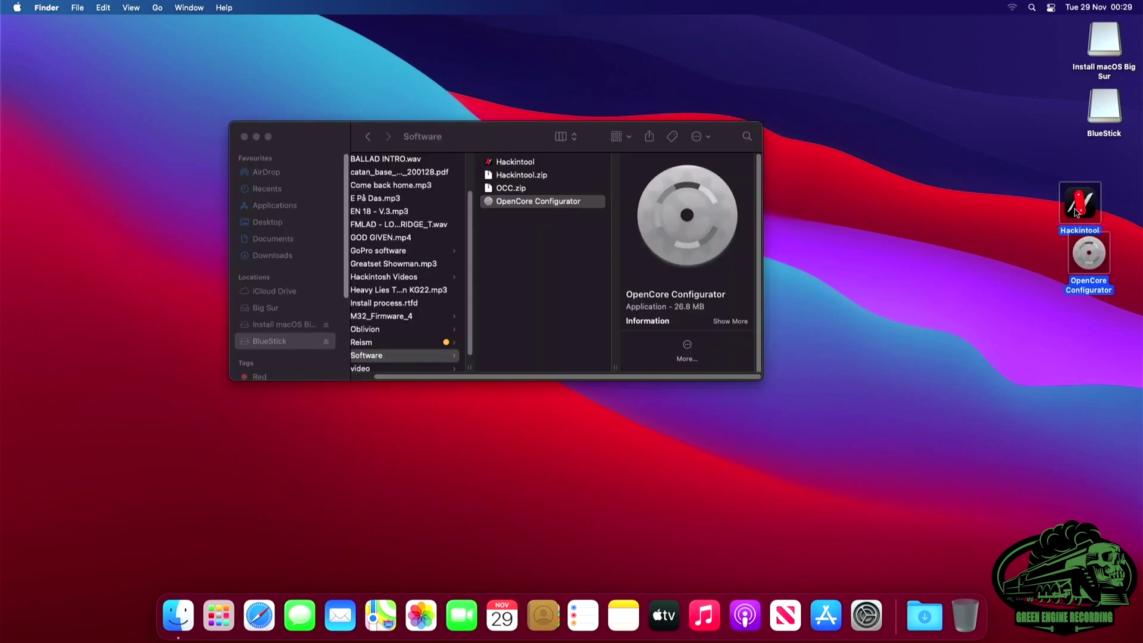
Step: Drag Hackintool and OpenCore Configurator from BlueStick's Software folder onto the Mac
{"action": "left_click_drag", "start_coordinate": [1066, 212], "coordinate": [288, 206]}
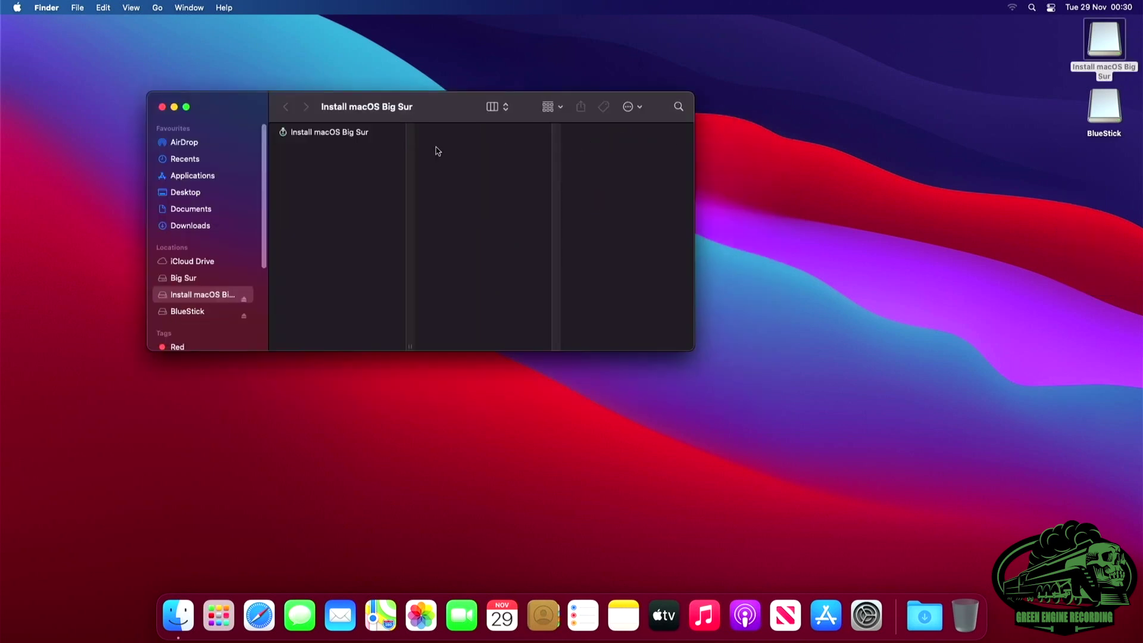
Step: Open Hackintool from Applications, confirming past the unverified-developer warning
{"action": "left_click", "coordinate": [215, 176]}
{"action": "right_click", "coordinate": [307, 276]}
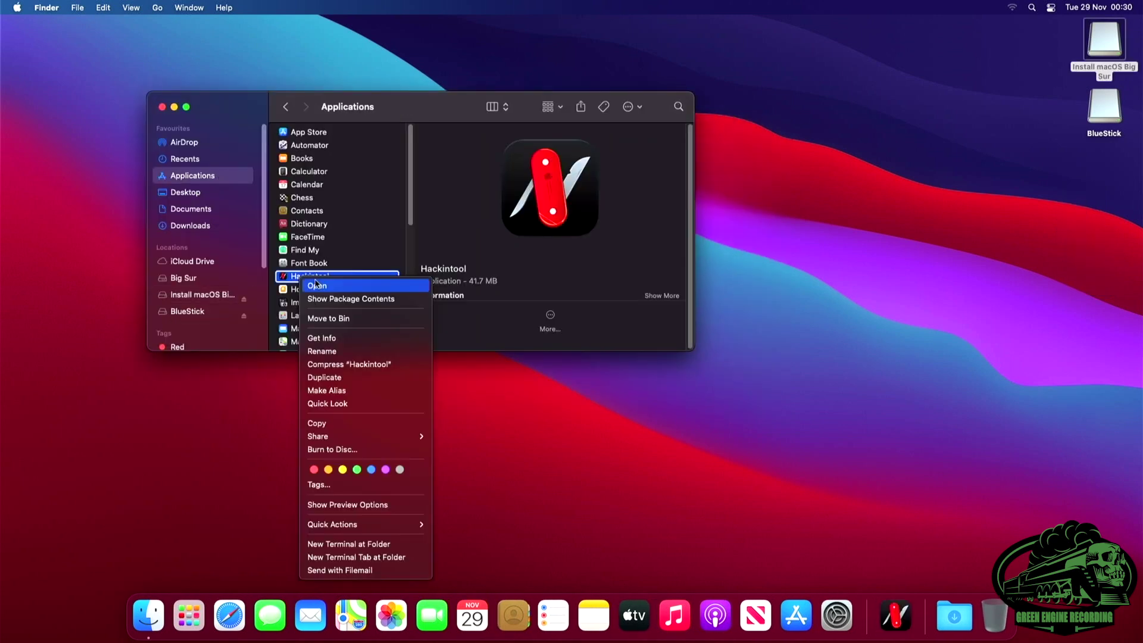
{"action": "left_click", "coordinate": [319, 286]}
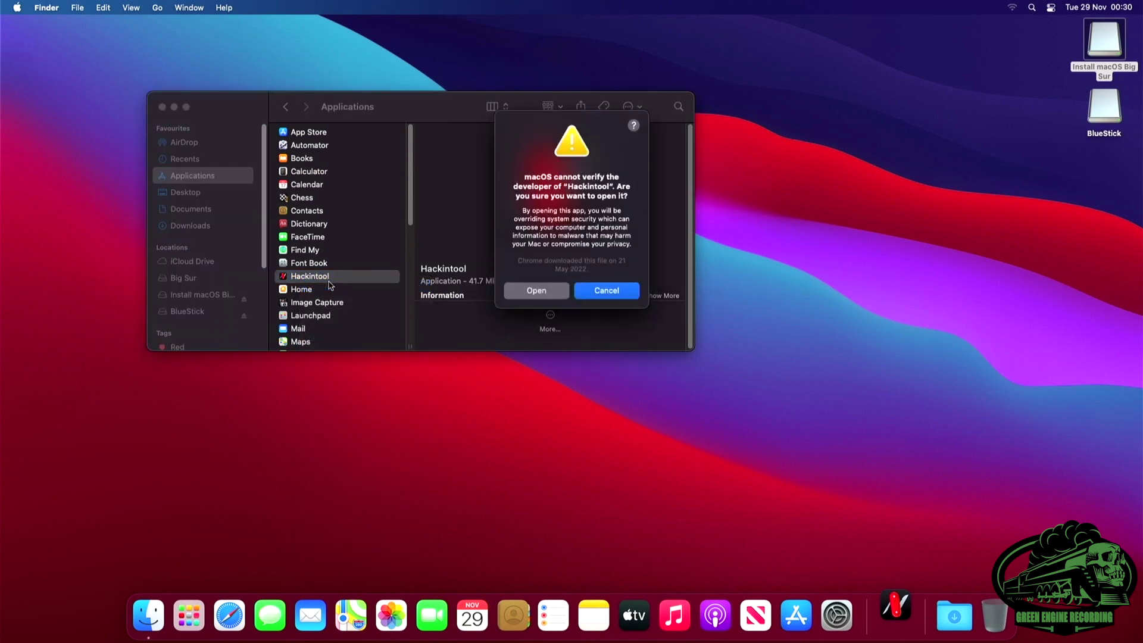
{"action": "left_click", "coordinate": [507, 291]}
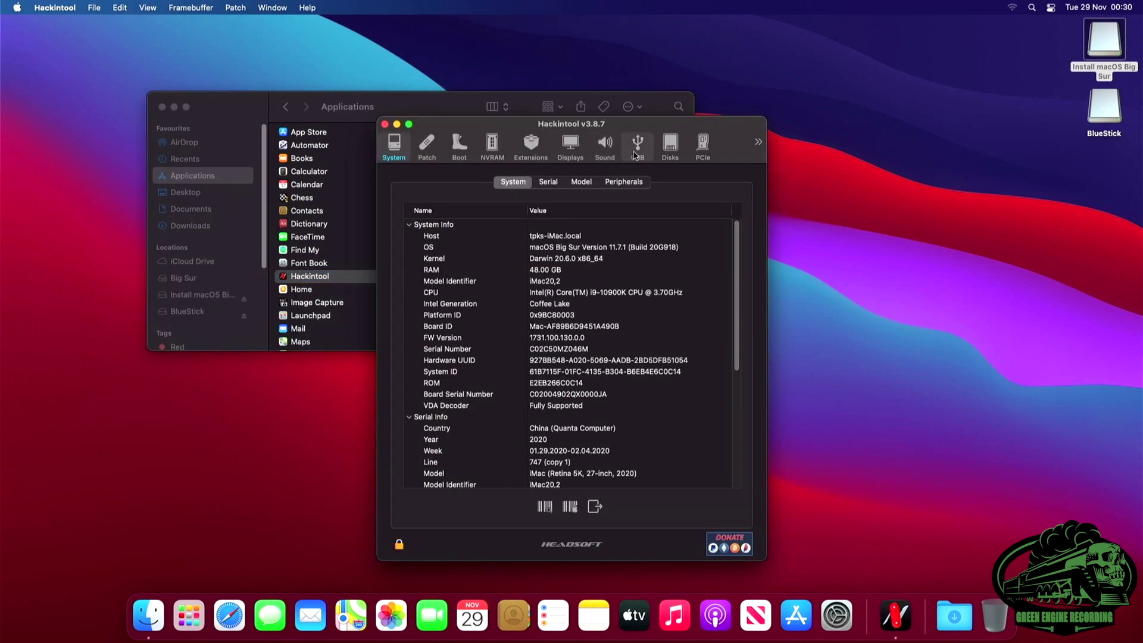
Step: Mount the SanDisk stick's EFI partition from Hackintool's Disks tab using the admin password
{"action": "left_click", "coordinate": [667, 146]}
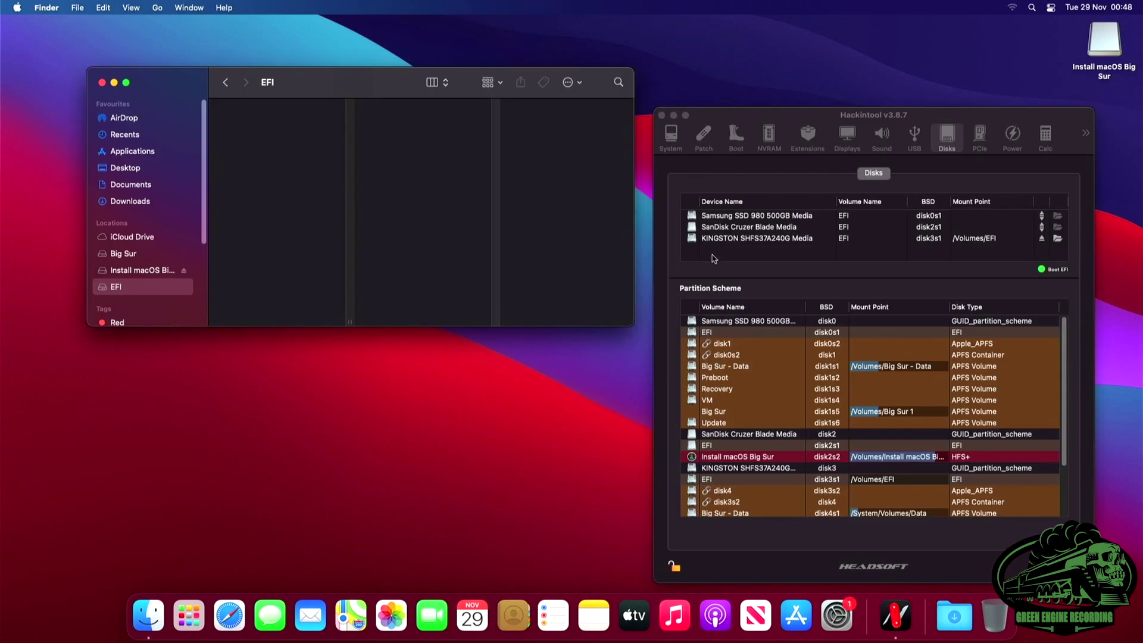
{"action": "left_click", "coordinate": [744, 241]}
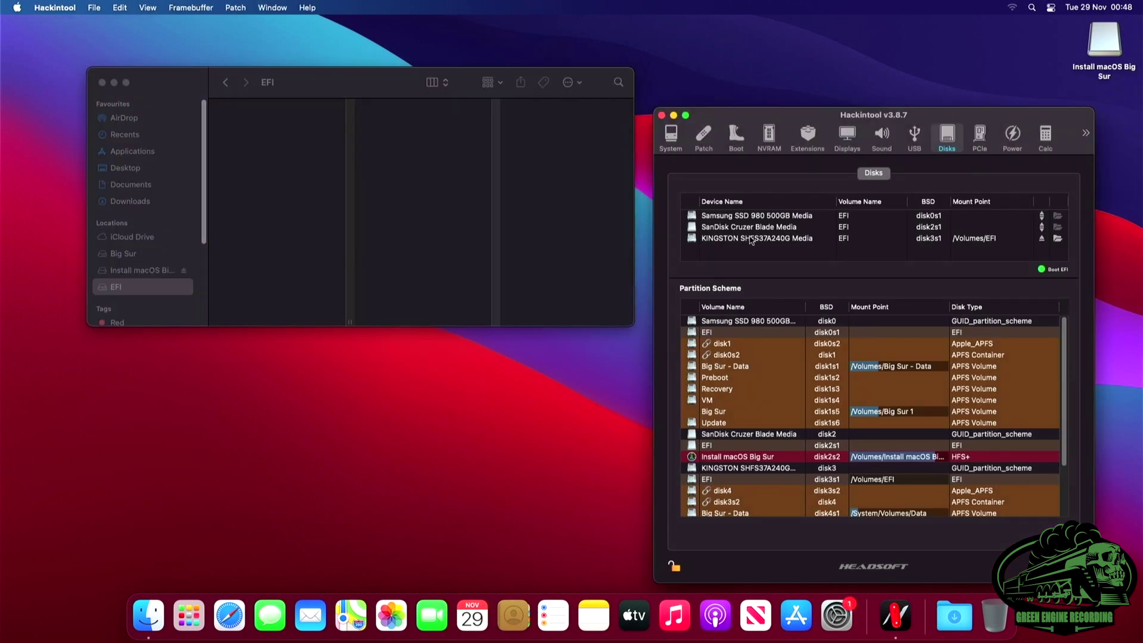
{"action": "left_click", "coordinate": [1041, 227]}
{"action": "type", "text": "******"}
{"action": "key", "text": "BackSpace"}
{"action": "key", "text": "BackSpace"}
{"action": "key", "text": "BackSpace"}
{"action": "key", "text": "BackSpace"}
{"action": "key", "text": "BackSpace"}
{"action": "key", "text": "BackSpace"}
{"action": "type", "text": "******"}
{"action": "key", "text": "Return"}
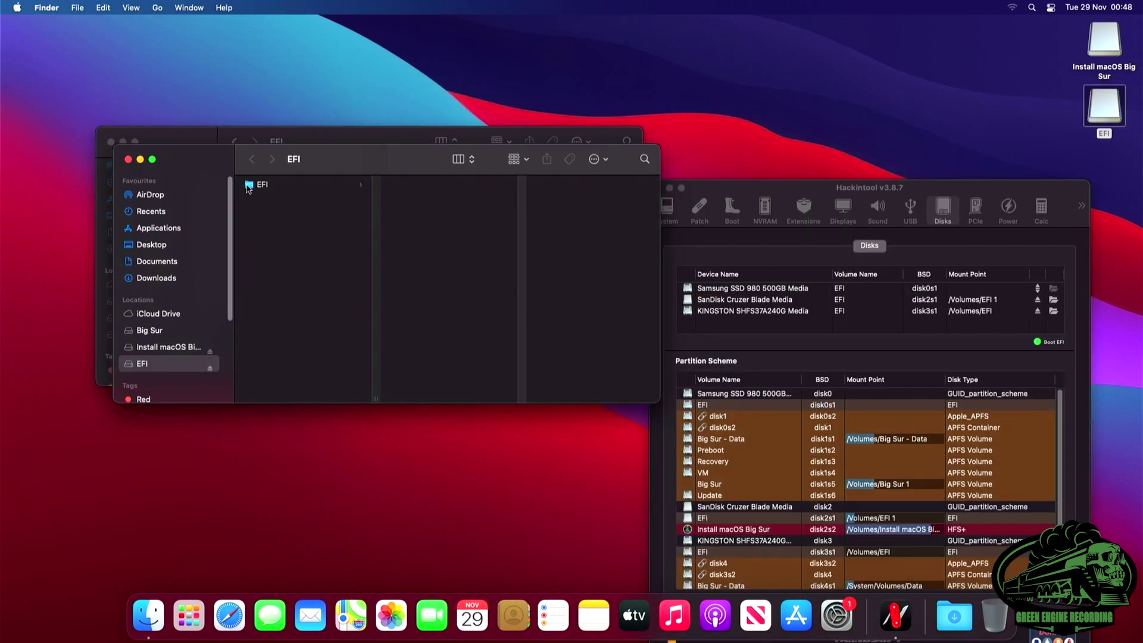
Step: Copy the EFI folder to the desktop and eject the EFI volume
{"action": "left_click_drag", "start_coordinate": [252, 186], "coordinate": [325, 71]}
{"action": "left_click", "coordinate": [209, 368]}
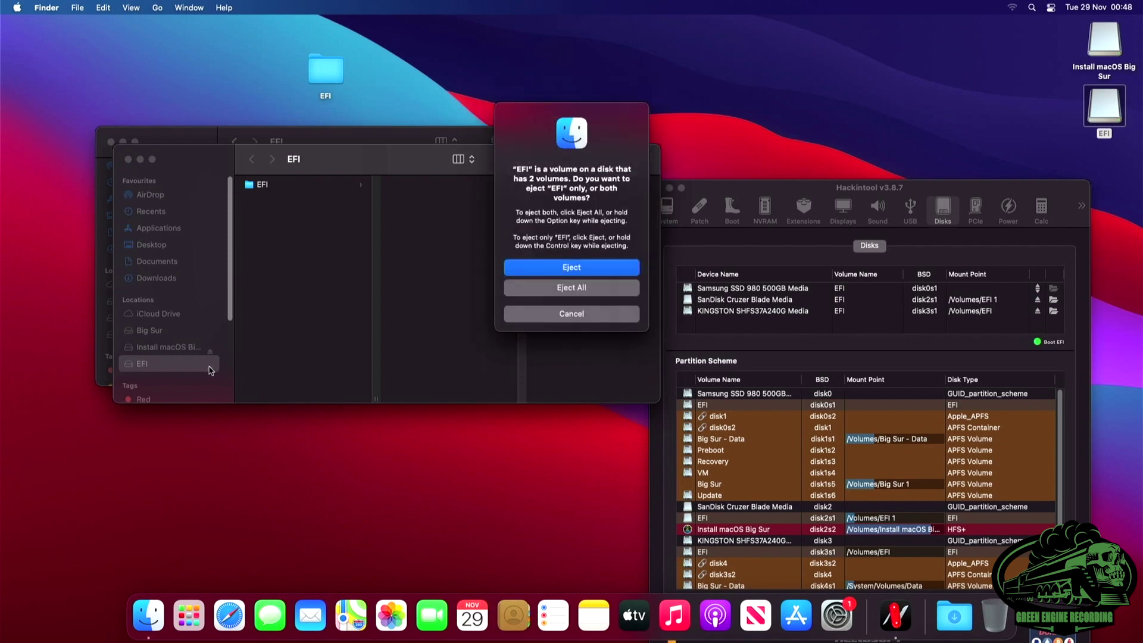
{"action": "left_click", "coordinate": [543, 268]}
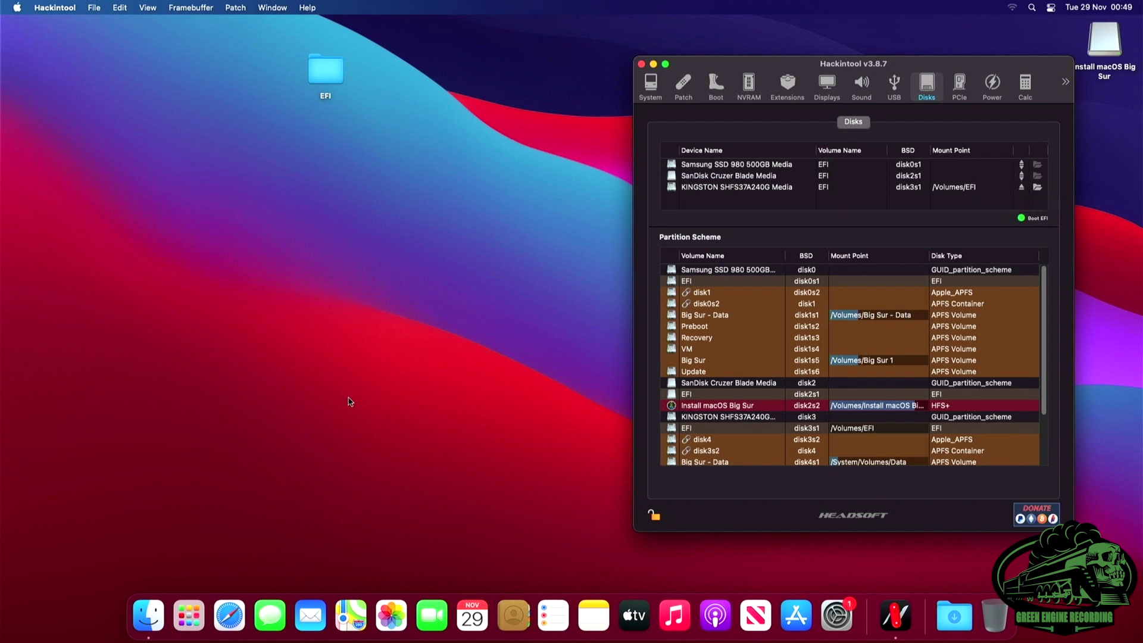
{"action": "left_click", "coordinate": [148, 614]}
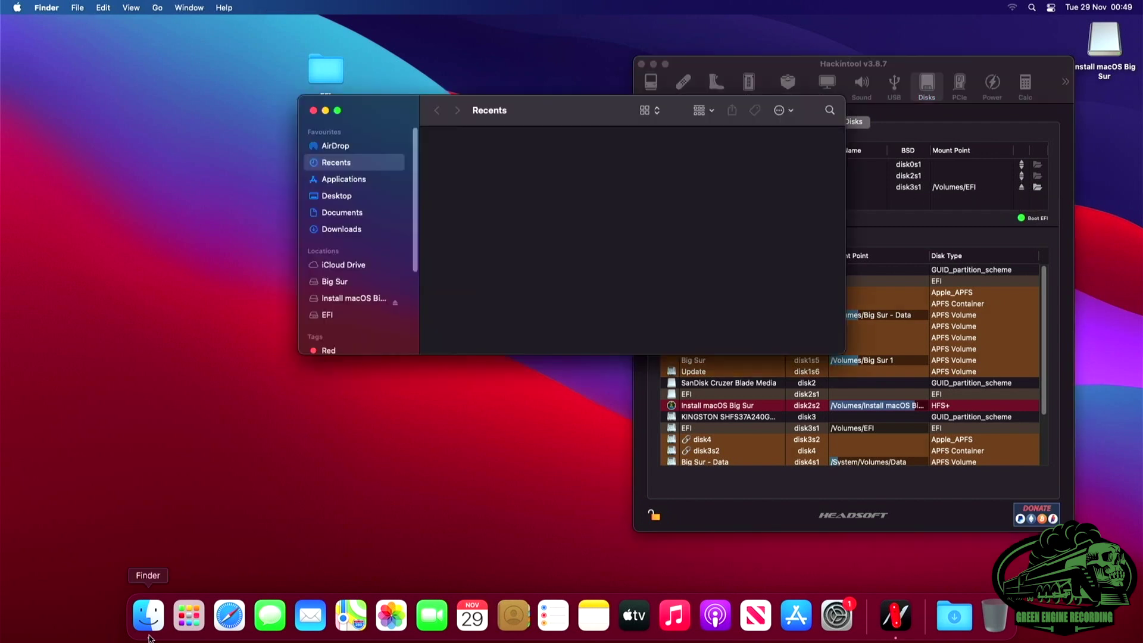
{"action": "left_click", "coordinate": [340, 315]}
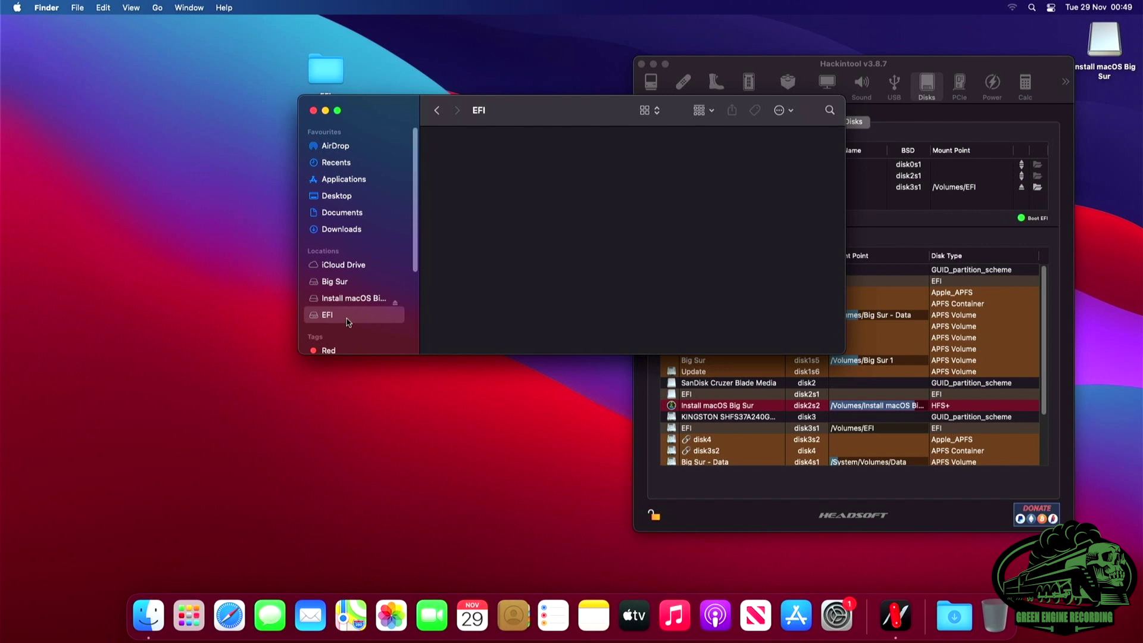
{"action": "left_click_drag", "start_coordinate": [525, 123], "coordinate": [463, 204]}
{"action": "left_click_drag", "start_coordinate": [333, 82], "coordinate": [420, 256]}
{"action": "left_click", "coordinate": [251, 191]}
{"action": "left_click", "coordinate": [17, 7]}
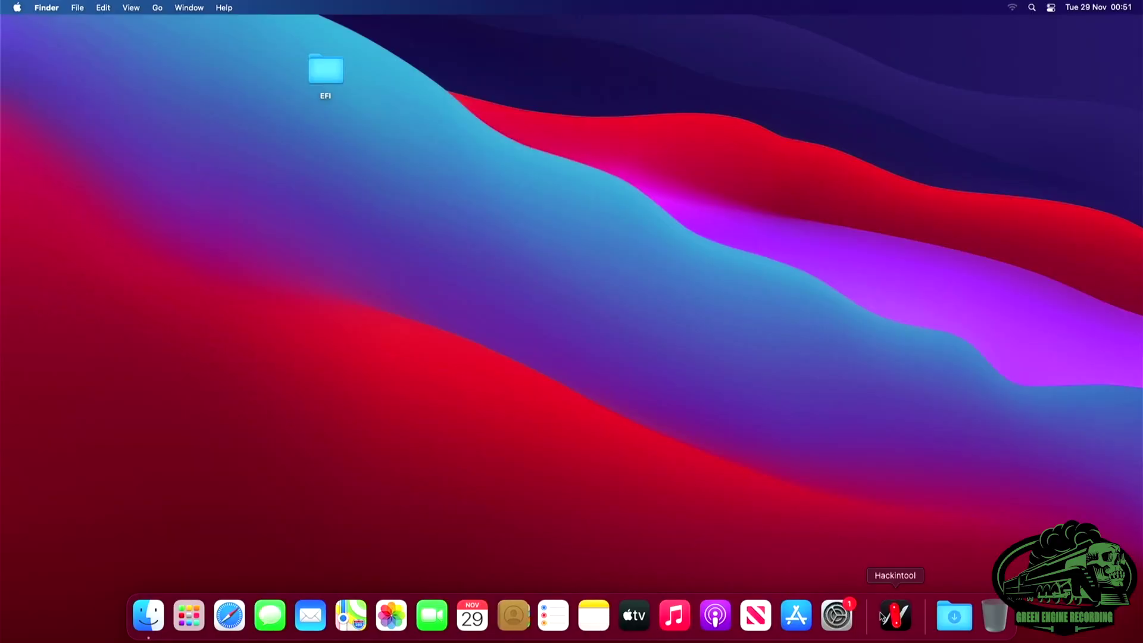
Step: Unlock Hackintool's Power settings with the admin password and apply the sleep fixes
{"action": "left_click", "coordinate": [893, 614]}
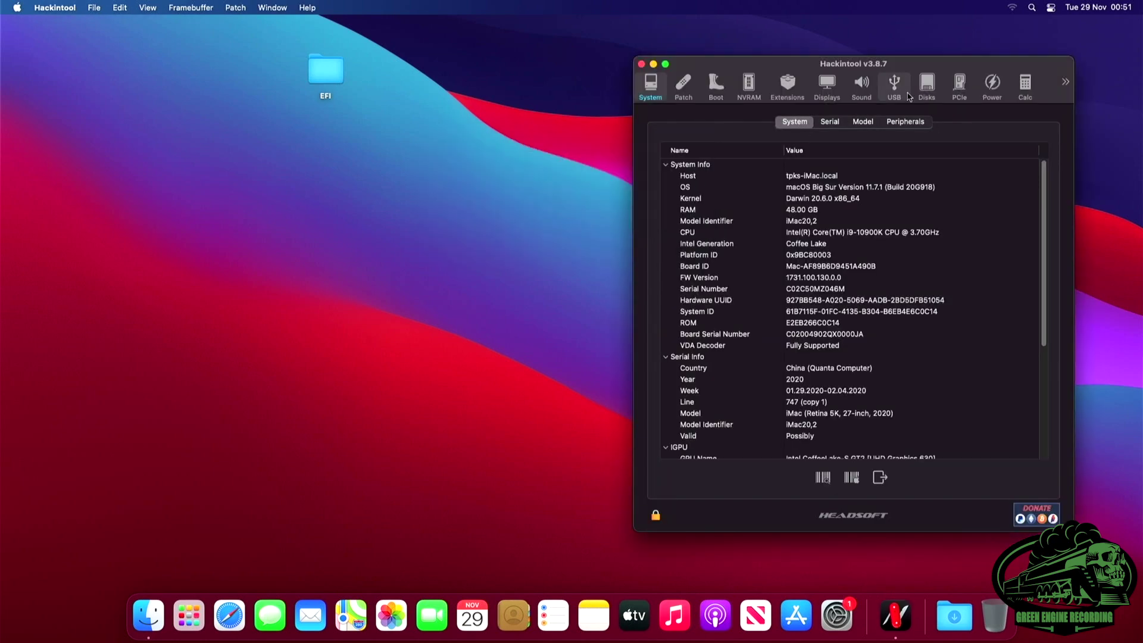
{"action": "left_click", "coordinate": [992, 86]}
{"action": "left_click", "coordinate": [839, 477]}
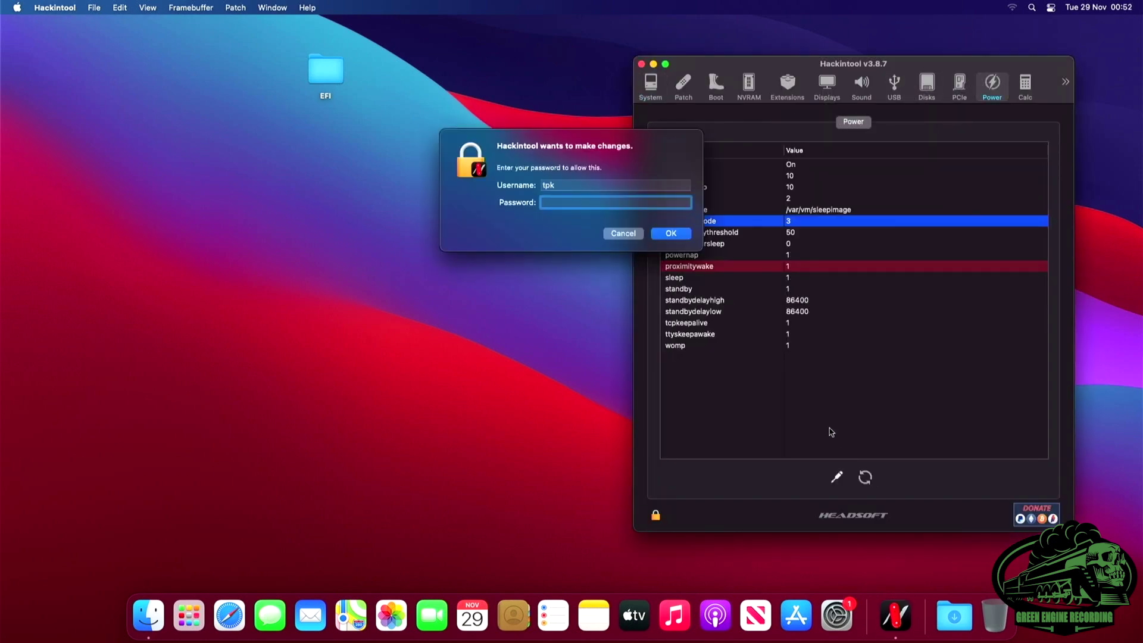
{"action": "type", "text": "••••••"}
{"action": "key", "text": "Return"}
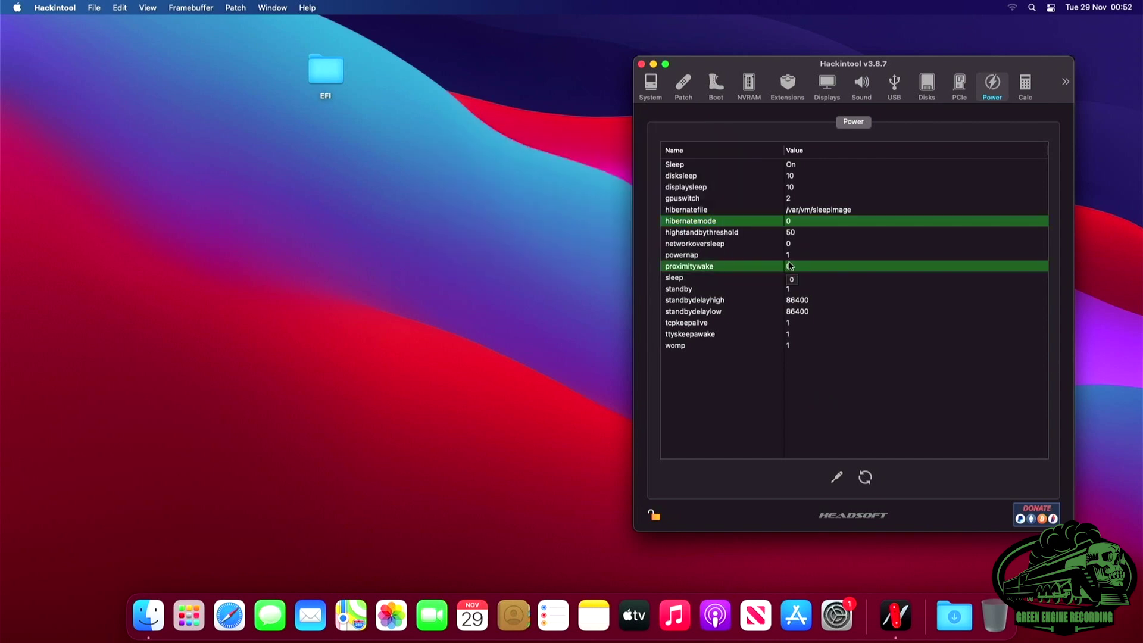
Step: Set tcpkeepalive to 0 and quit Hackintool
{"action": "left_click", "coordinate": [790, 323]}
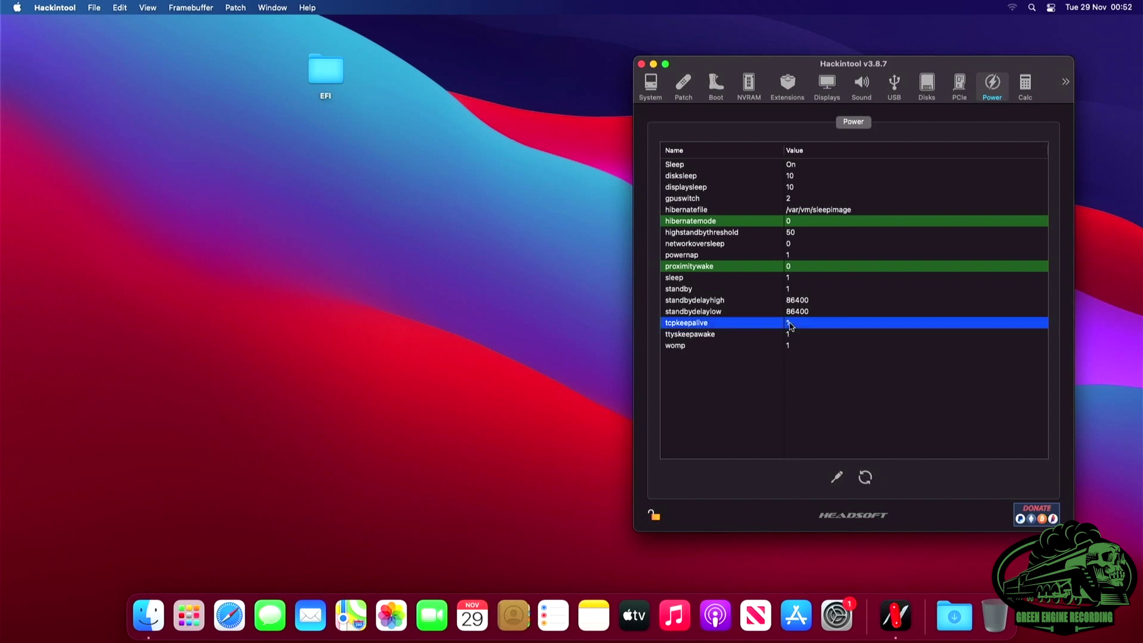
{"action": "left_click", "coordinate": [794, 323]}
{"action": "type", "text": "0"}
{"action": "key", "text": "Return"}
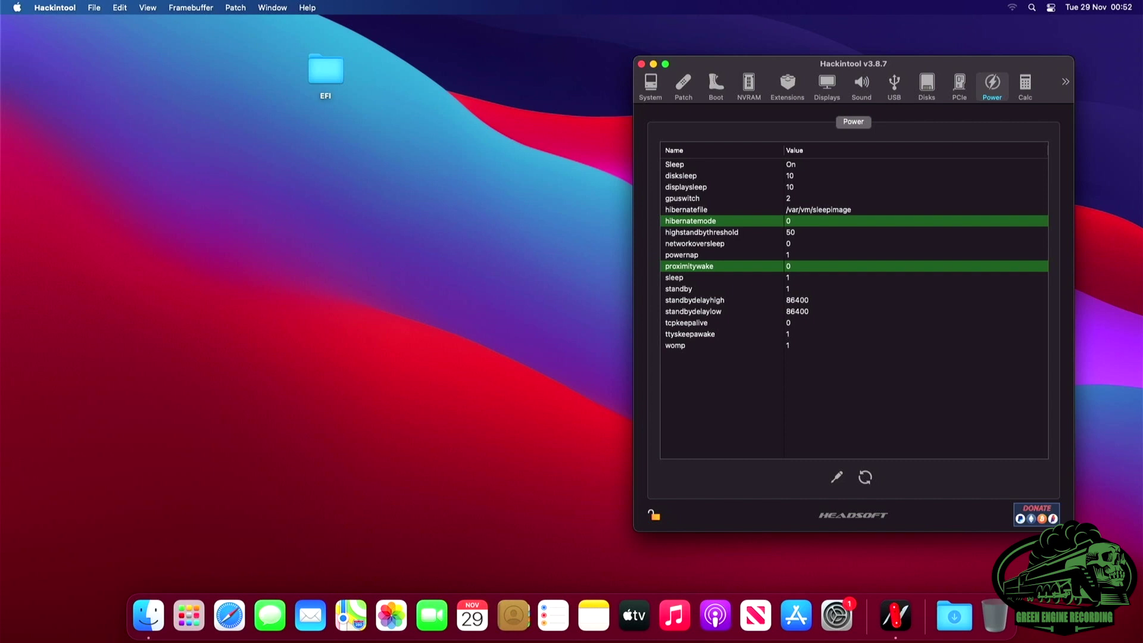
{"action": "key", "text": "super+q"}
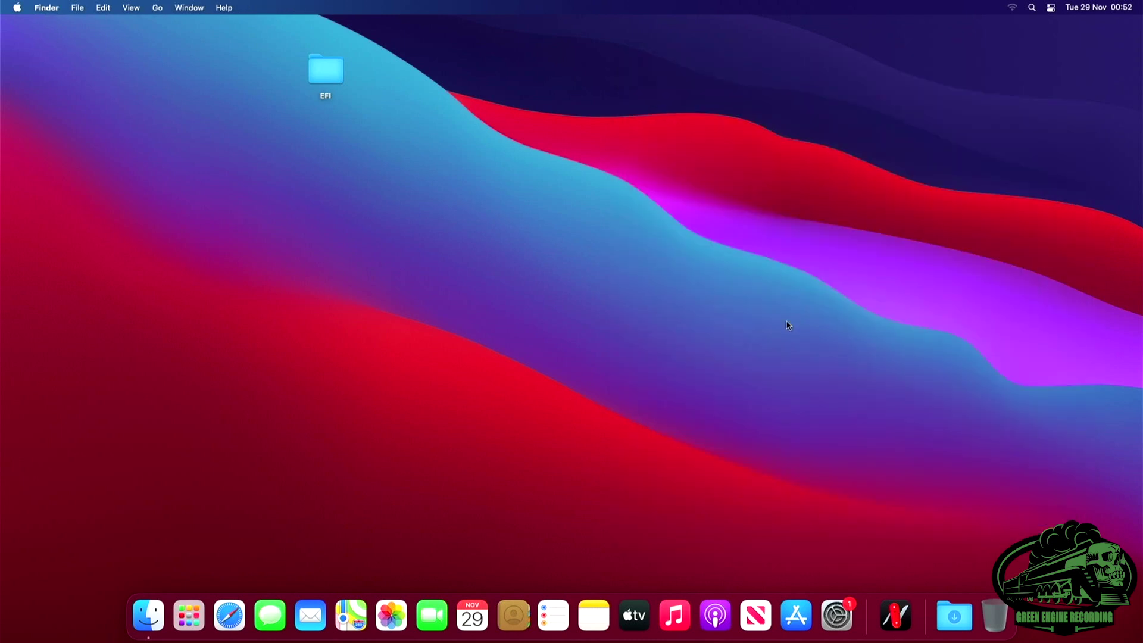
Step: Turn off Wake for network access in Energy Saver
{"action": "left_click", "coordinate": [18, 7]}
{"action": "left_click", "coordinate": [42, 46]}
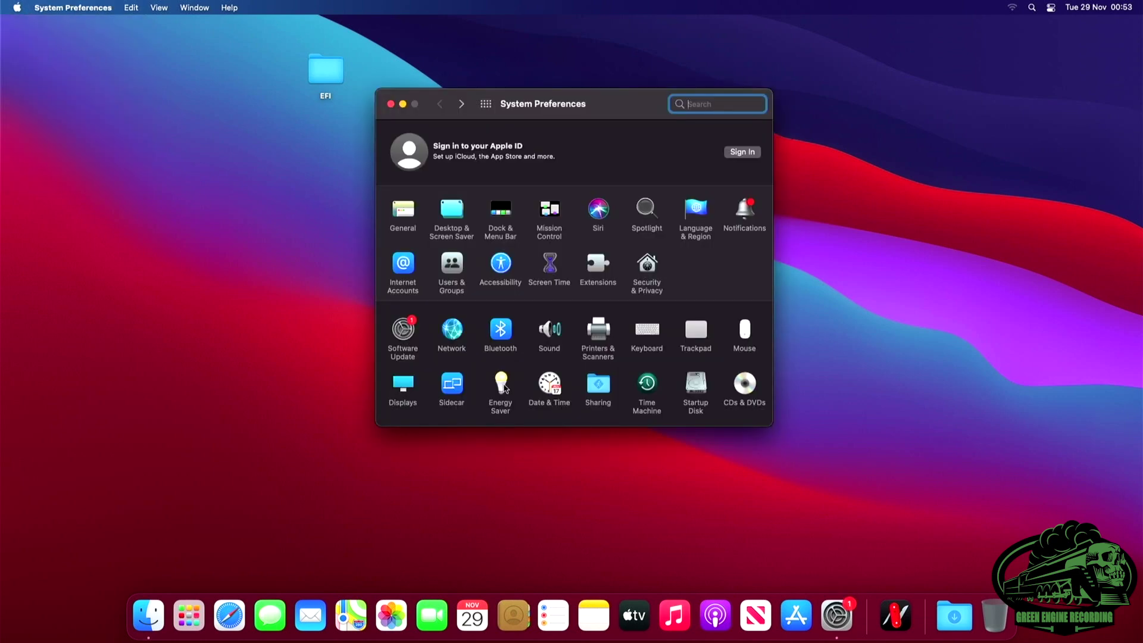
{"action": "left_click", "coordinate": [502, 385]}
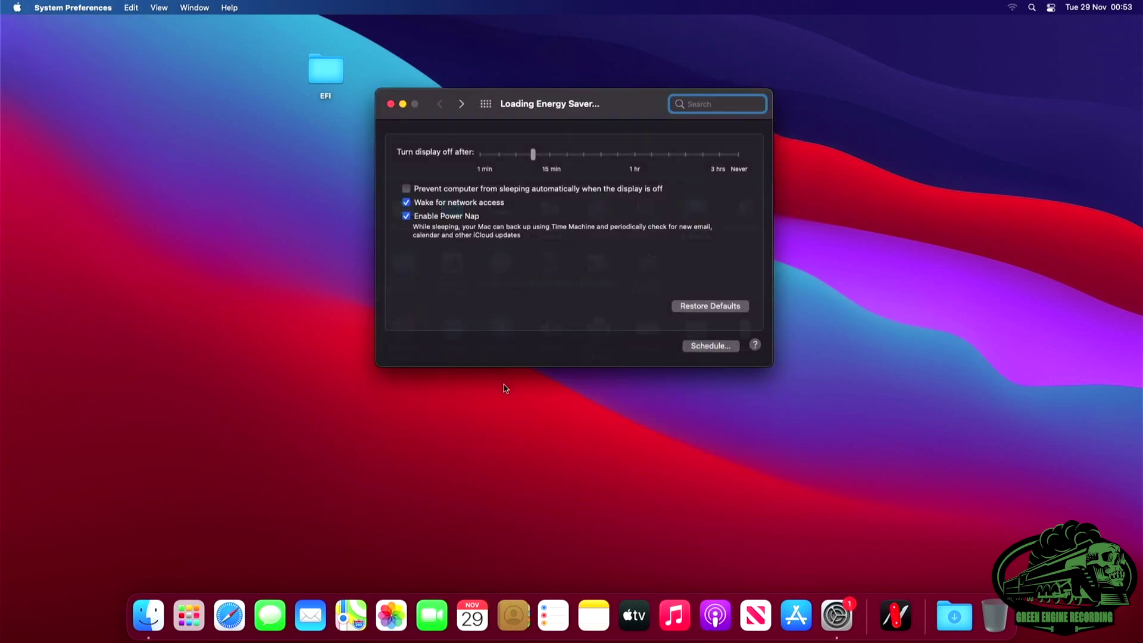
{"action": "left_click", "coordinate": [406, 203]}
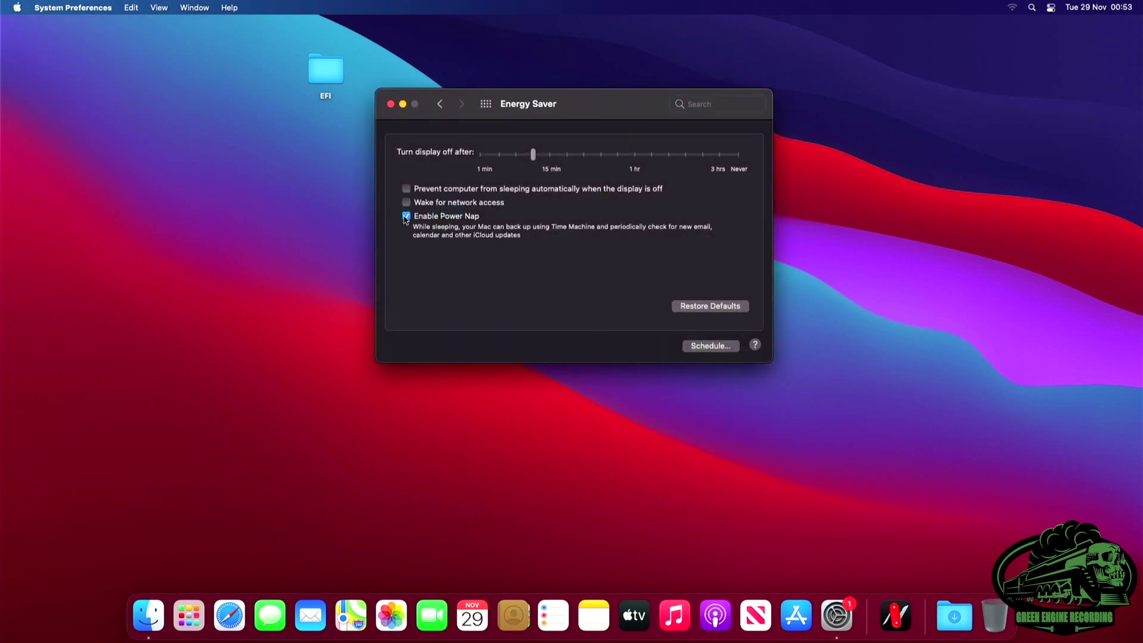
Step: Open the advanced options in the Bluetooth preferences
{"action": "left_click", "coordinate": [439, 104]}
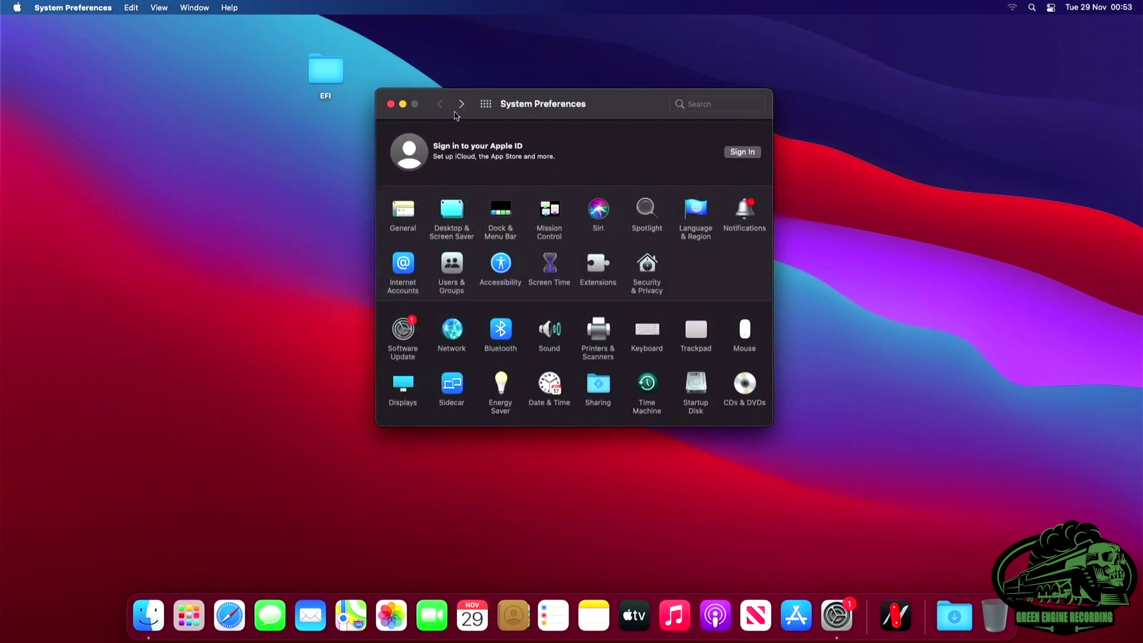
{"action": "left_click", "coordinate": [501, 331]}
{"action": "left_click", "coordinate": [707, 337]}
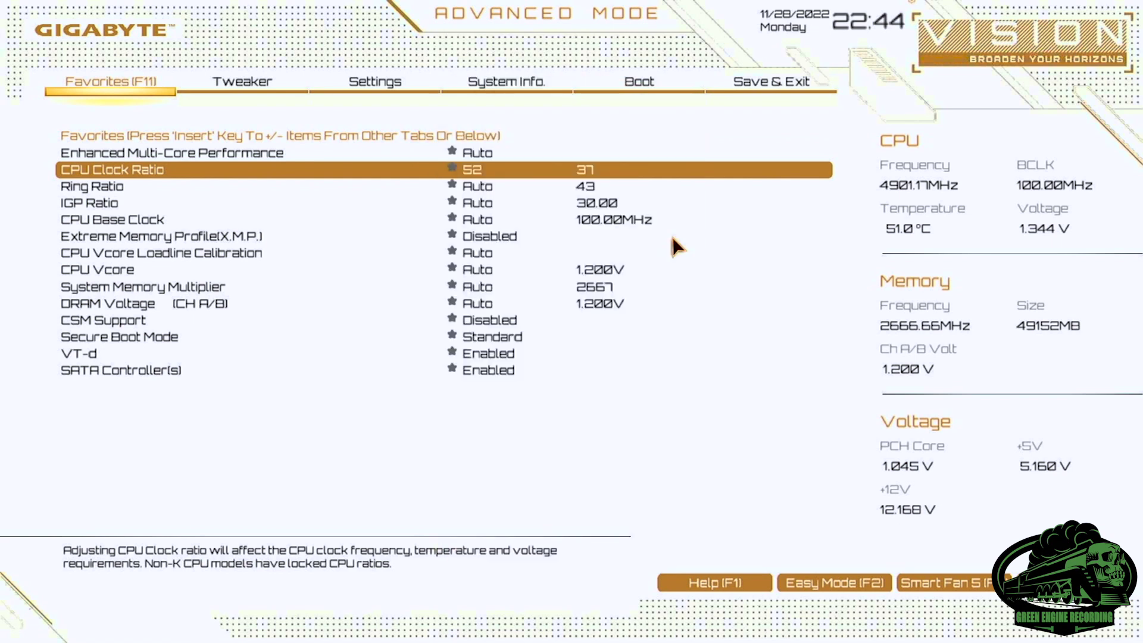
Step: Set CPU Clock Ratio to 52 and Ring Ratio to 45 on the Favorites page
{"action": "key", "text": "Down"}
{"action": "key", "text": "Return"}
{"action": "key", "text": "Down"}
{"action": "key", "text": "Down"}
{"action": "key", "text": "Down"}
{"action": "key", "text": "Down"}
{"action": "key", "text": "Down"}
{"action": "key", "text": "Down"}
{"action": "key", "text": "4"}
{"action": "key", "text": "5"}
{"action": "key", "text": "Return"}
Step: Set X.M.P. to Profile1, Loadline Calibration to Turbo and CPU Vcore to 1.310V
{"action": "key", "text": "Down"}
{"action": "key", "text": "Down"}
{"action": "key", "text": "Down"}
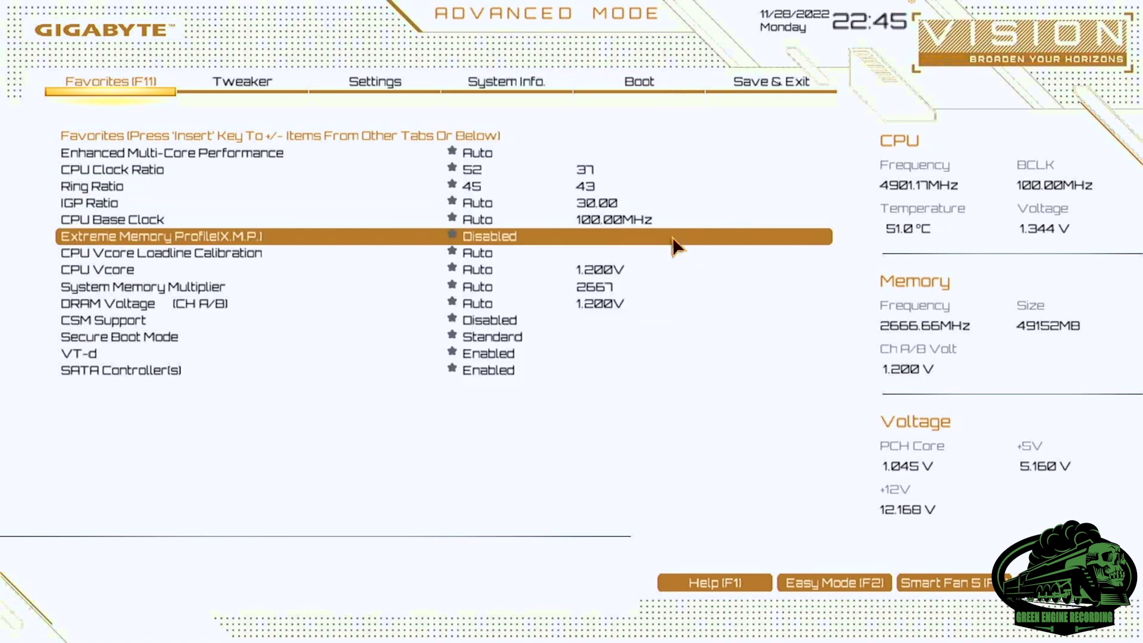
{"action": "key", "text": "Return"}
{"action": "key", "text": "Down"}
{"action": "key", "text": "Return"}
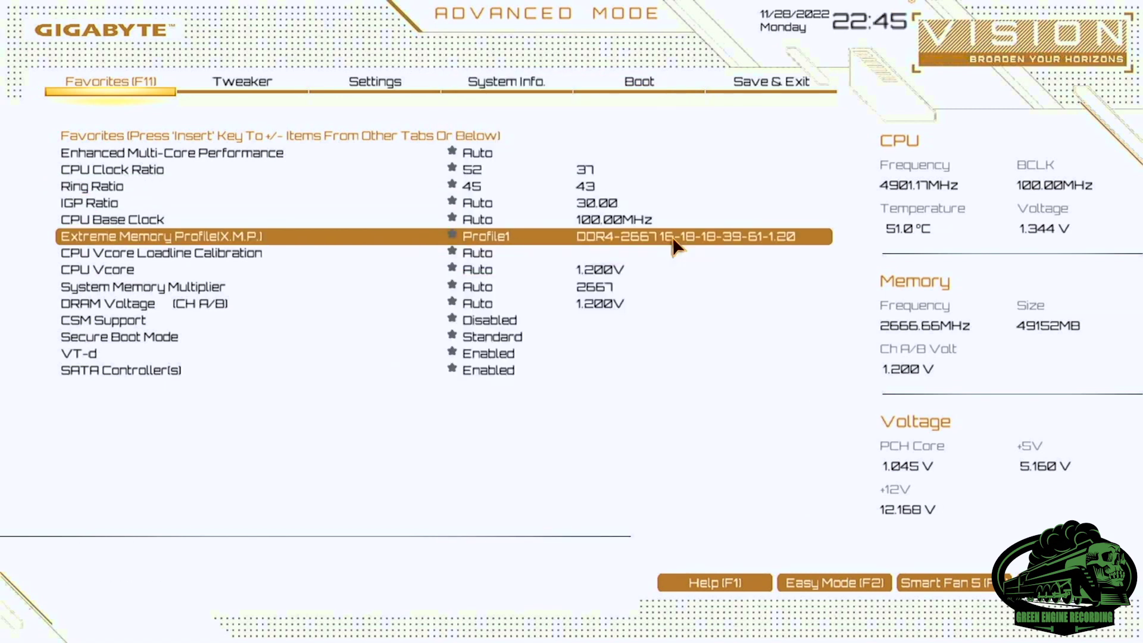
{"action": "key", "text": "Down"}
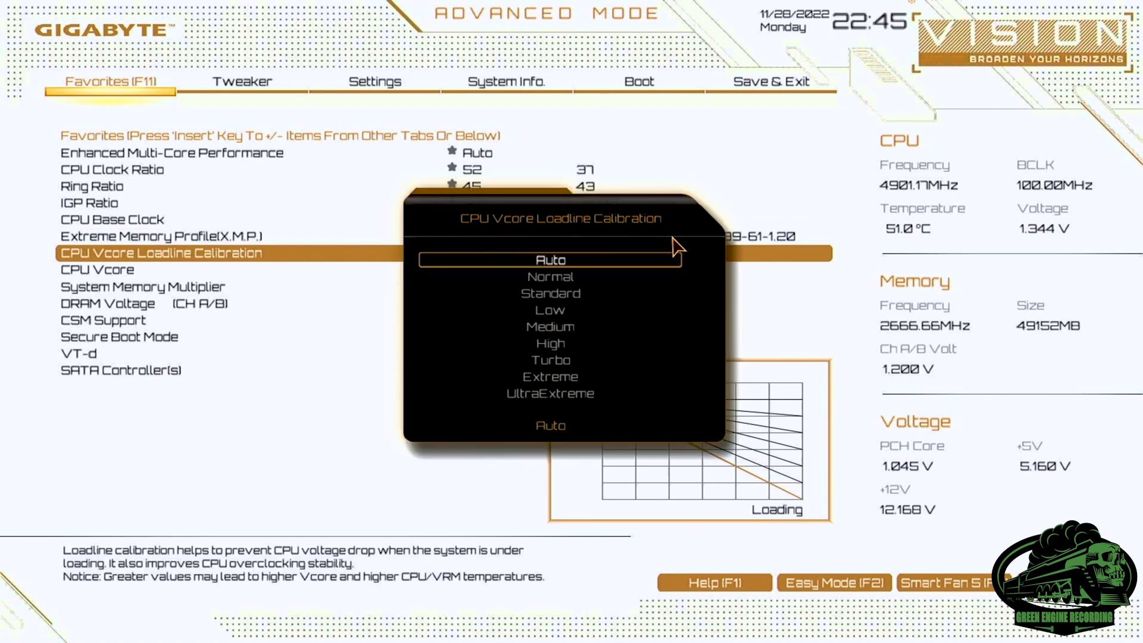
{"action": "key", "text": "Down"}
{"action": "key", "text": "Down"}
{"action": "key", "text": "Down"}
{"action": "key", "text": "Down"}
{"action": "key", "text": "Down"}
{"action": "key", "text": "Down"}
{"action": "key", "text": "Down"}
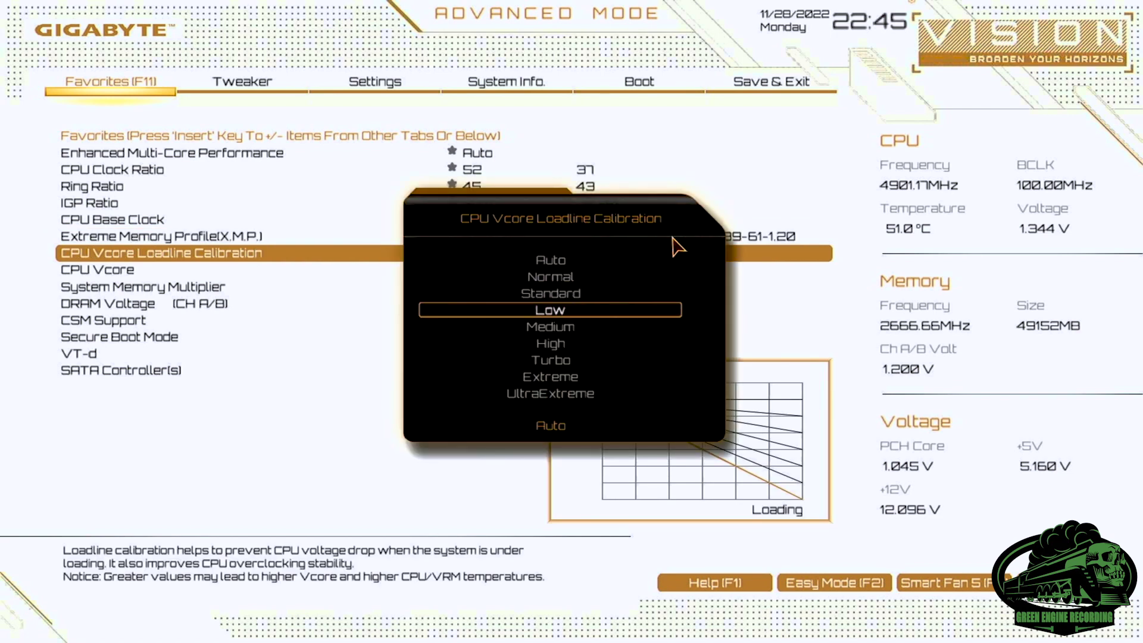
{"action": "key", "text": "Up"}
{"action": "key", "text": "Return"}
{"action": "key", "text": "Down"}
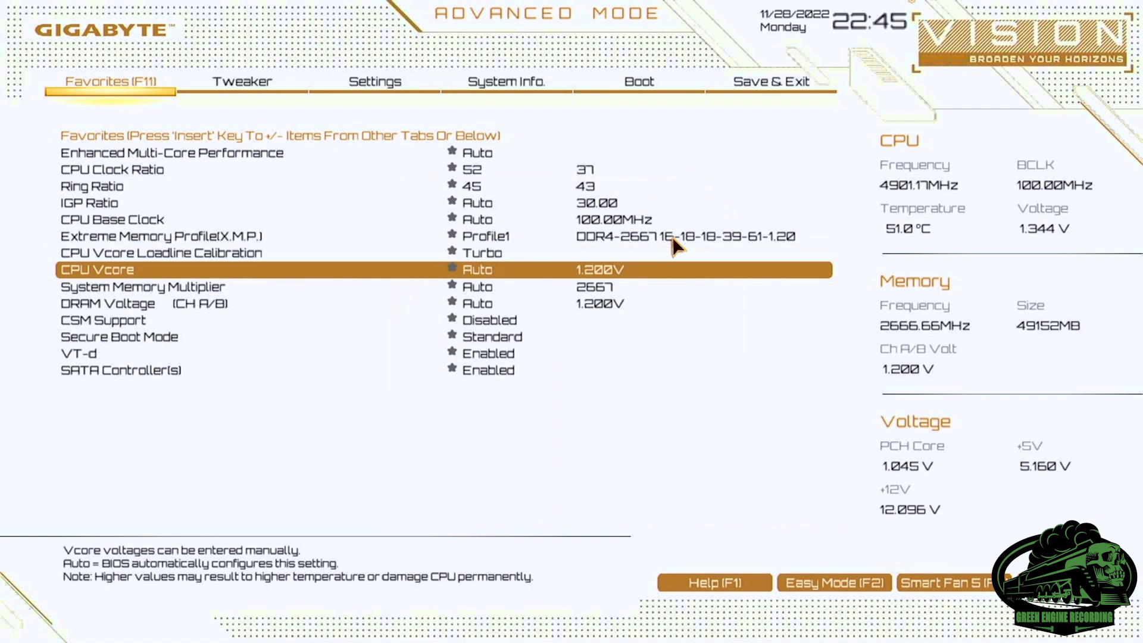
{"action": "key", "text": "Return"}
{"action": "key", "text": "Down"}
{"action": "key", "text": "Down"}
{"action": "key", "text": "Down"}
{"action": "key", "text": "Down"}
{"action": "key", "text": "Down"}
{"action": "key", "text": "Down"}
{"action": "key", "text": "Down"}
{"action": "key", "text": "Down"}
{"action": "key", "text": "Down"}
{"action": "key", "text": "Down"}
{"action": "key", "text": "Down"}
{"action": "key", "text": "Down"}
{"action": "key", "text": "Down"}
{"action": "key", "text": "Down"}
{"action": "key", "text": "Down"}
{"action": "key", "text": "Down"}
{"action": "key", "text": "Down"}
{"action": "key", "text": "Down"}
{"action": "key", "text": "Down"}
{"action": "key", "text": "Down"}
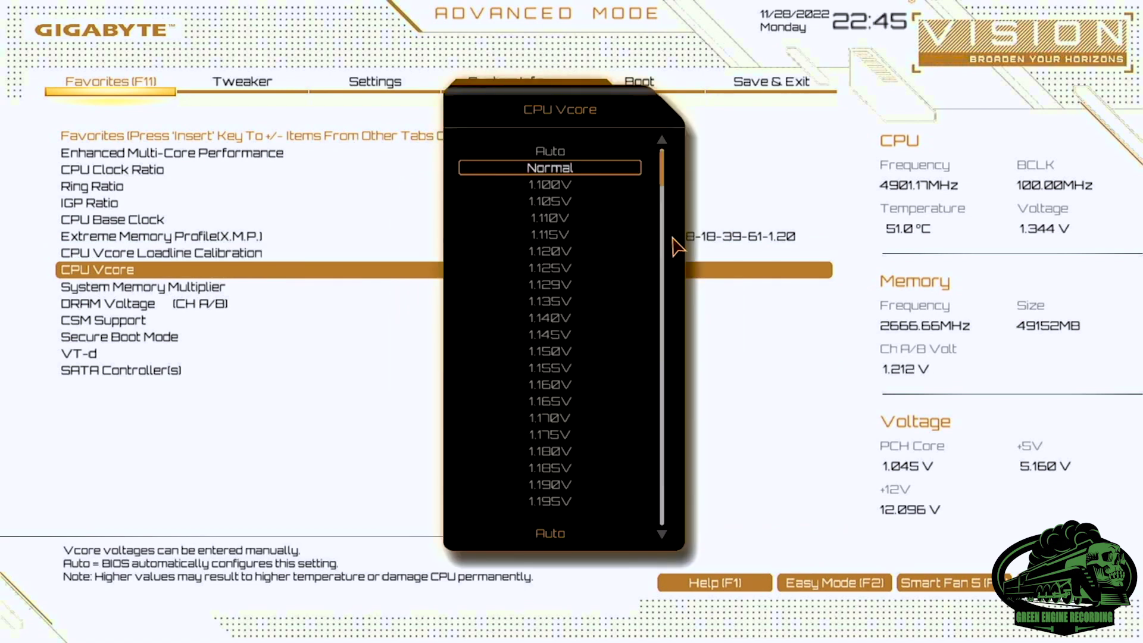
{"action": "key", "text": "Return"}
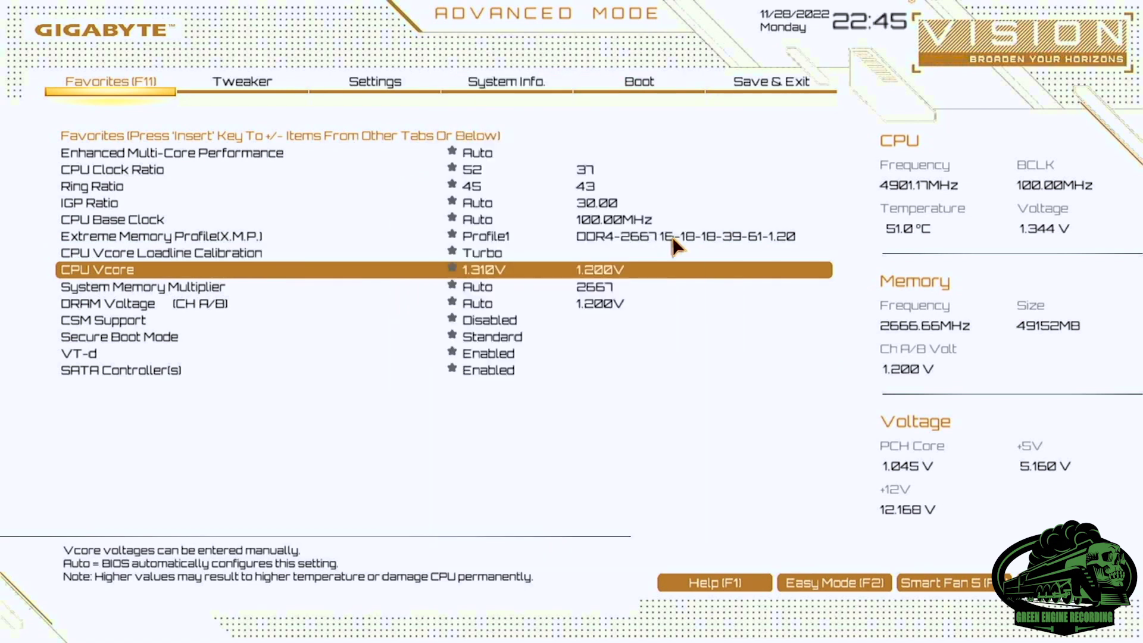
{"action": "key", "text": "Right"}
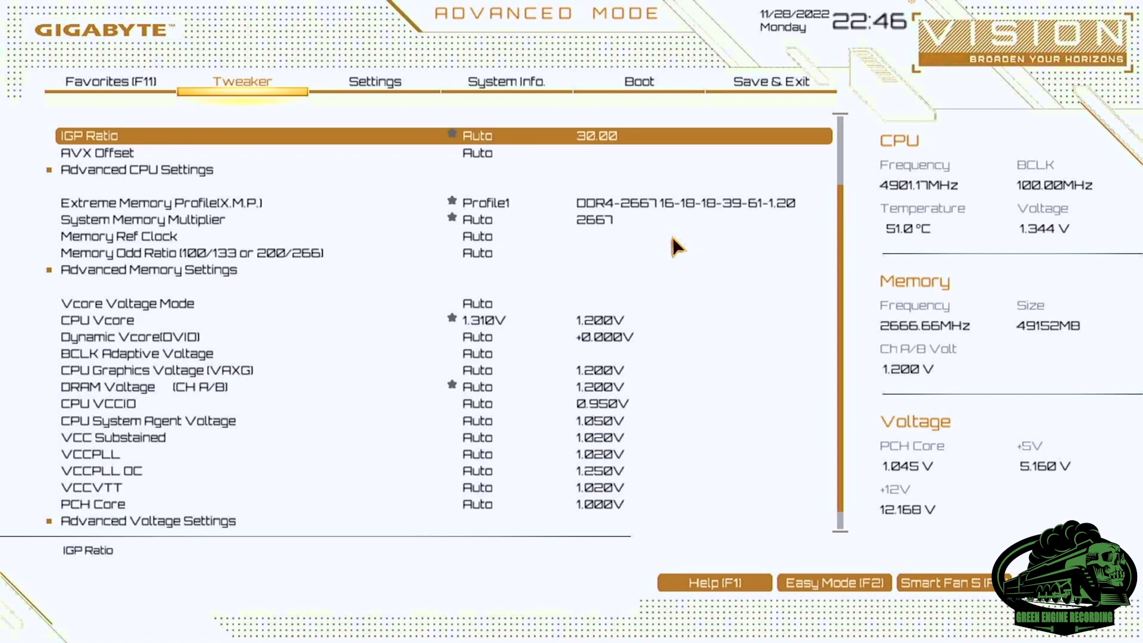
Step: Set Vcore Voltage Mode to Fixed Vcore on the Tweaker tab
{"action": "key", "text": "Down"}
{"action": "key", "text": "Down"}
{"action": "key", "text": "Down"}
{"action": "key", "text": "Down"}
{"action": "key", "text": "Down"}
{"action": "key", "text": "Down"}
{"action": "key", "text": "Down"}
{"action": "key", "text": "Down"}
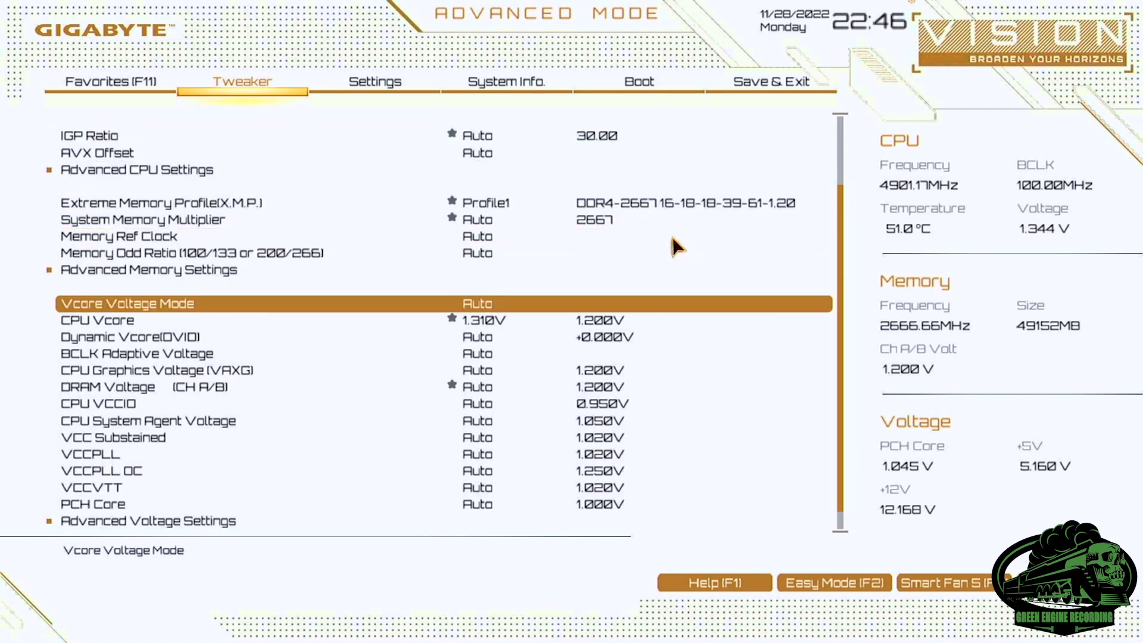
{"action": "key", "text": "Return"}
{"action": "key", "text": "Return"}
{"action": "key", "text": "Up"}
{"action": "key", "text": "Up"}
{"action": "key", "text": "Up"}
{"action": "key", "text": "Up"}
{"action": "key", "text": "Up"}
{"action": "key", "text": "Up"}
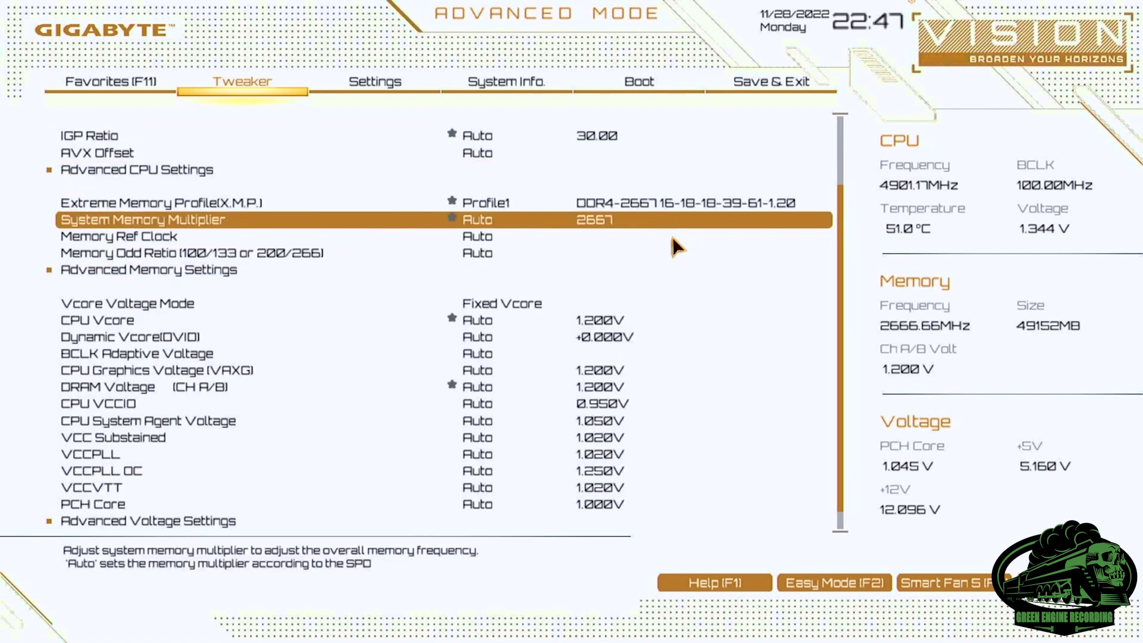
Step: In Advanced CPU Settings, disable Intel Speed Shift Technology and CPU EIST Function
{"action": "key", "text": "Return"}
{"action": "key", "text": "Down"}
{"action": "key", "text": "Down"}
{"action": "key", "text": "Down"}
{"action": "key", "text": "Down"}
{"action": "key", "text": "Down"}
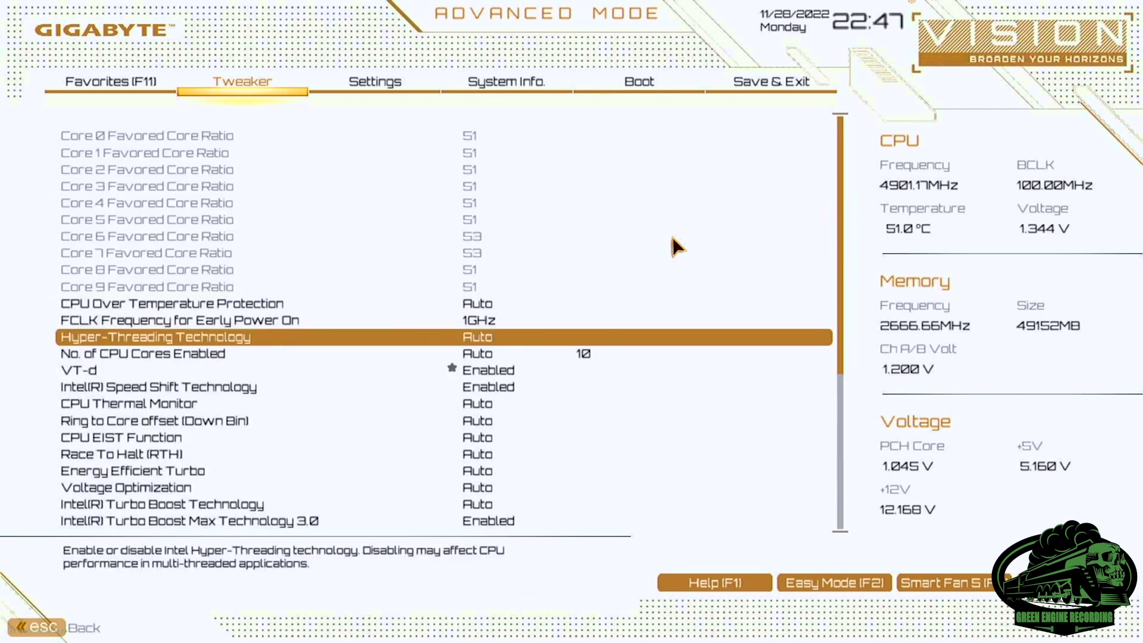
{"action": "key", "text": "Return"}
{"action": "key", "text": "Down"}
{"action": "key", "text": "Down"}
{"action": "key", "text": "Return"}
{"action": "key", "text": "Down"}
Step: Disable Energy Efficient Turbo and Intel Turbo Boost, then bring up the Save & reset confirmation
{"action": "key", "text": "Down"}
{"action": "key", "text": "Down"}
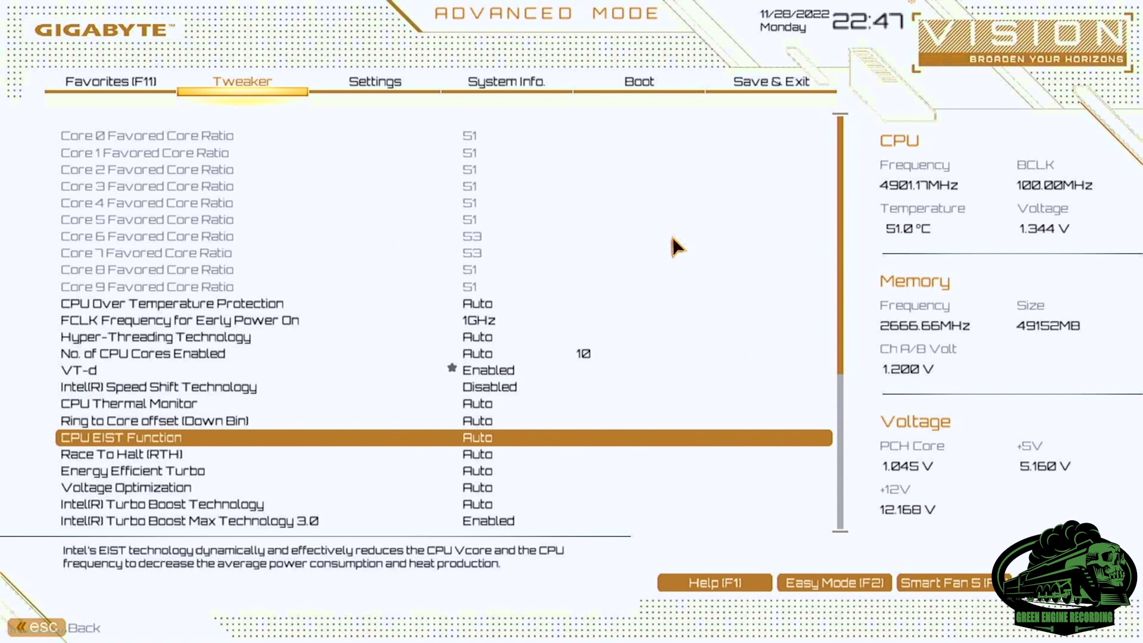
{"action": "key", "text": "Return"}
{"action": "key", "text": "Down"}
{"action": "key", "text": "Return"}
{"action": "key", "text": "Down"}
{"action": "key", "text": "Down"}
{"action": "key", "text": "Return"}
{"action": "key", "text": "Down"}
{"action": "key", "text": "Return"}
{"action": "key", "text": "Down"}
{"action": "key", "text": "Down"}
{"action": "key", "text": "Return"}
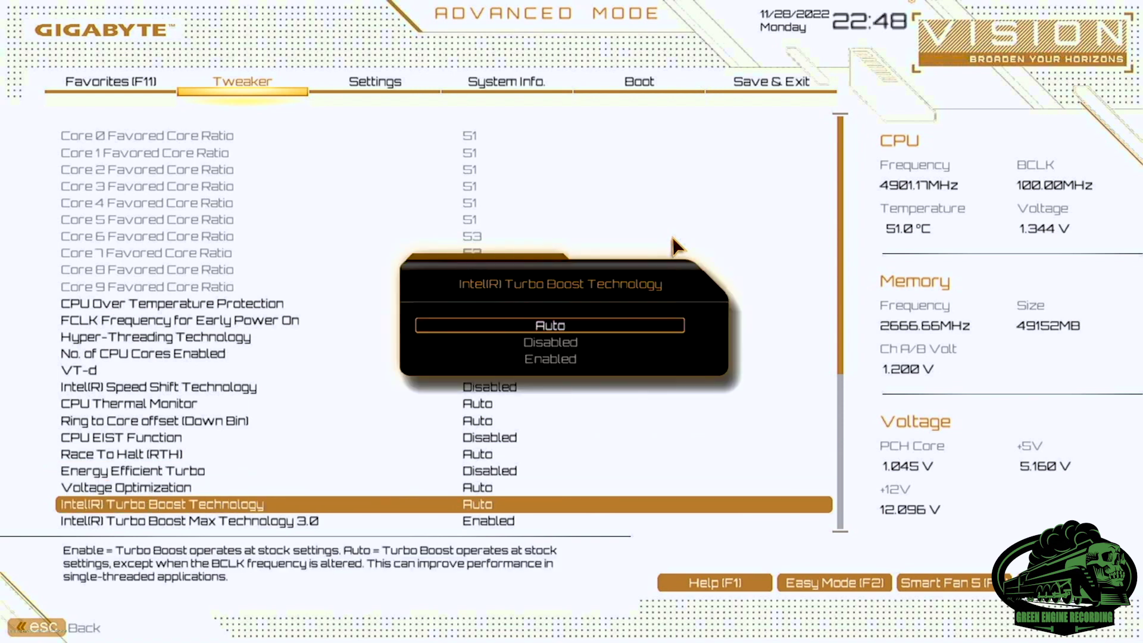
{"action": "key", "text": "Down"}
{"action": "key", "text": "Return"}
{"action": "key", "text": "Right"}
{"action": "key", "text": "Right"}
{"action": "key", "text": "Right"}
{"action": "key", "text": "Return"}
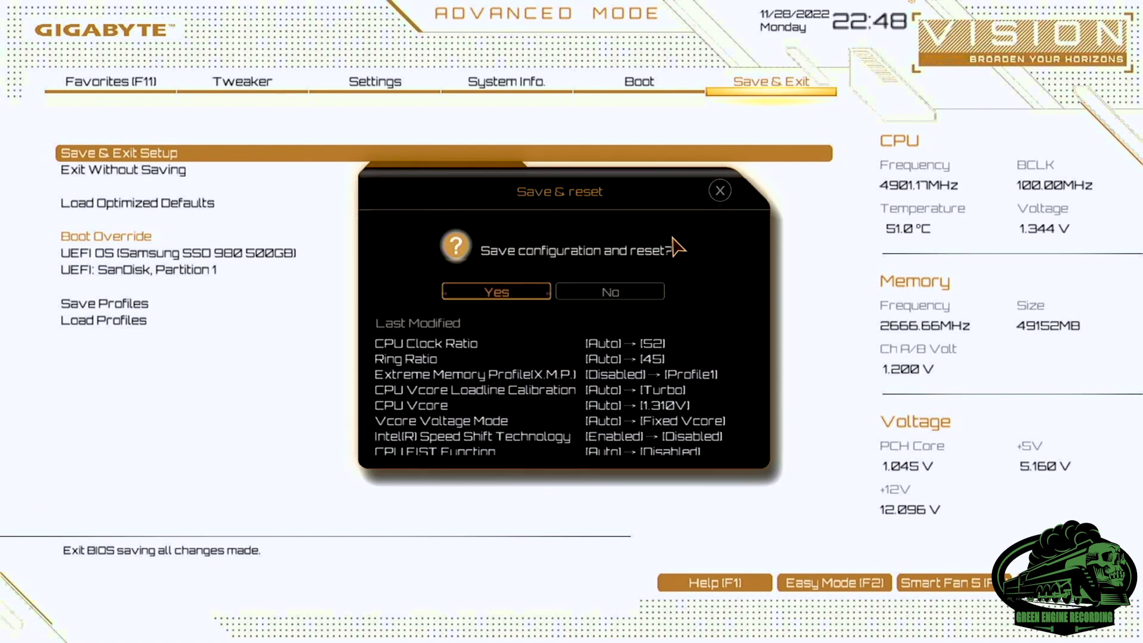
Step: Confirm Save & reset so the BIOS changes are stored and the machine reboots
{"action": "key", "text": "Return"}
{"action": "key", "text": "Delete"}
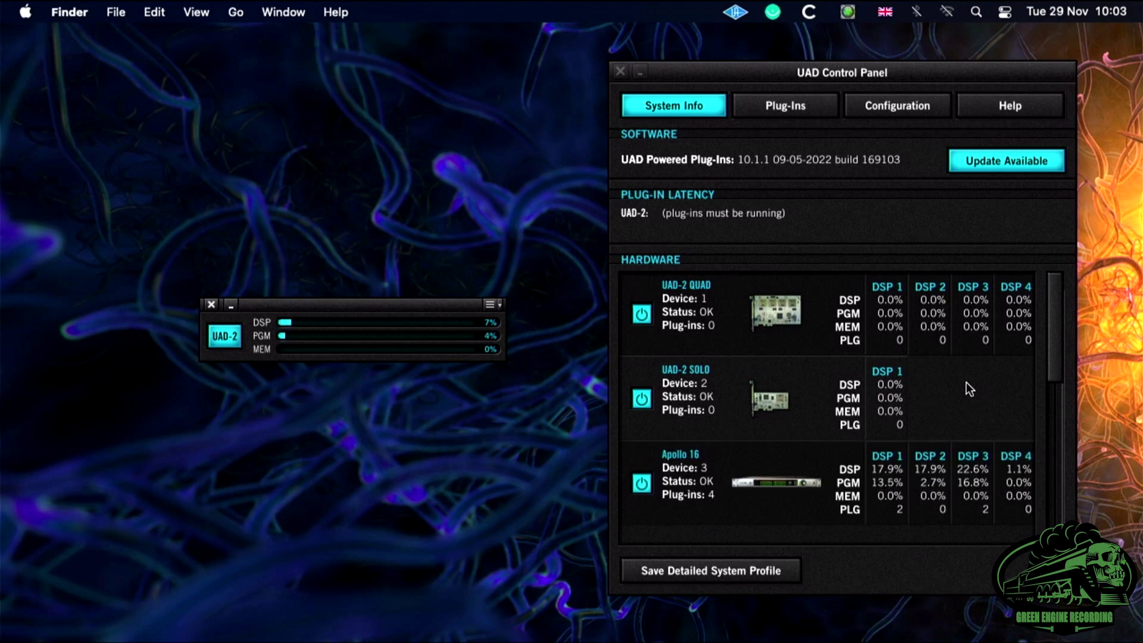
Step: Open the System Report and view the PCI list showing the Universal Audio Apollo 16 Thunderbolt
{"action": "left_click", "coordinate": [25, 12]}
{"action": "left_click", "coordinate": [22, 34]}
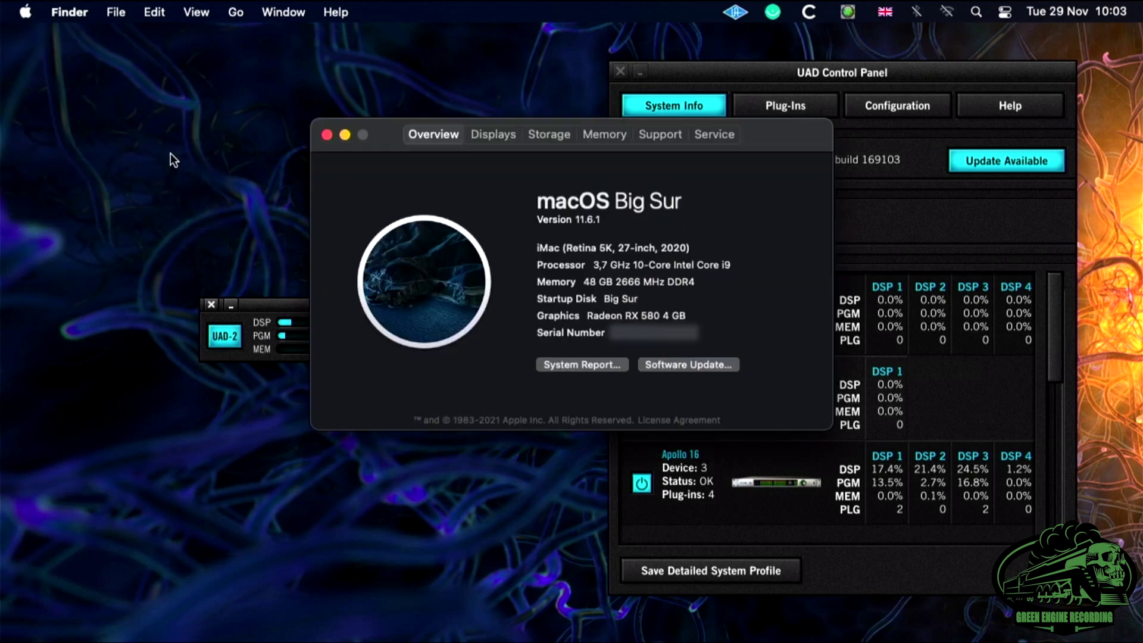
{"action": "left_click", "coordinate": [592, 367]}
{"action": "left_click", "coordinate": [176, 412]}
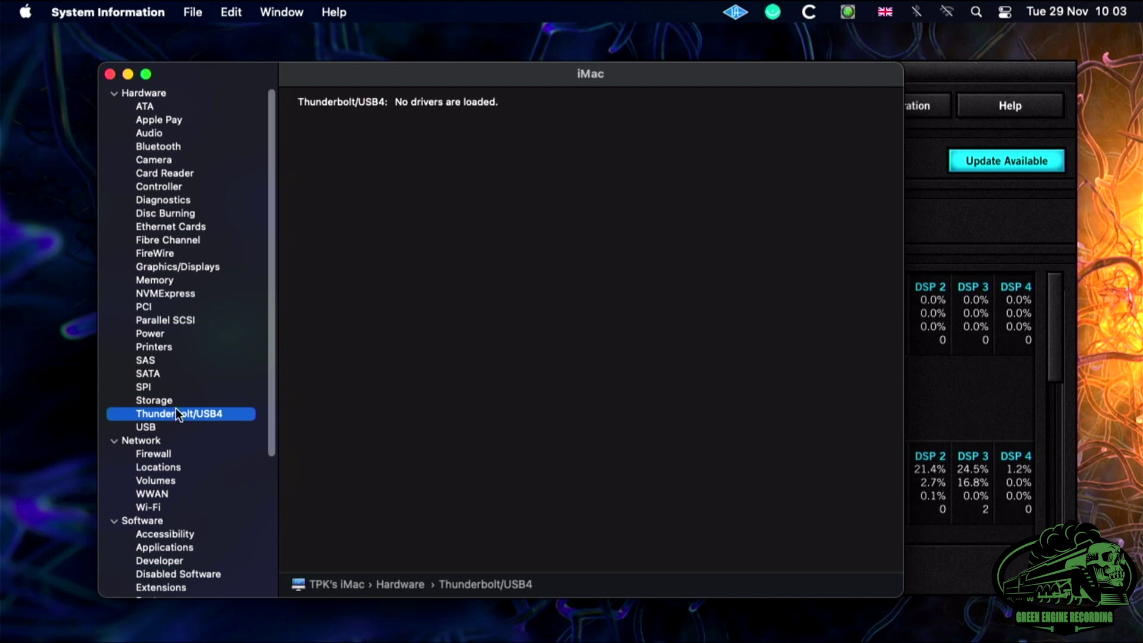
{"action": "left_click", "coordinate": [170, 312]}
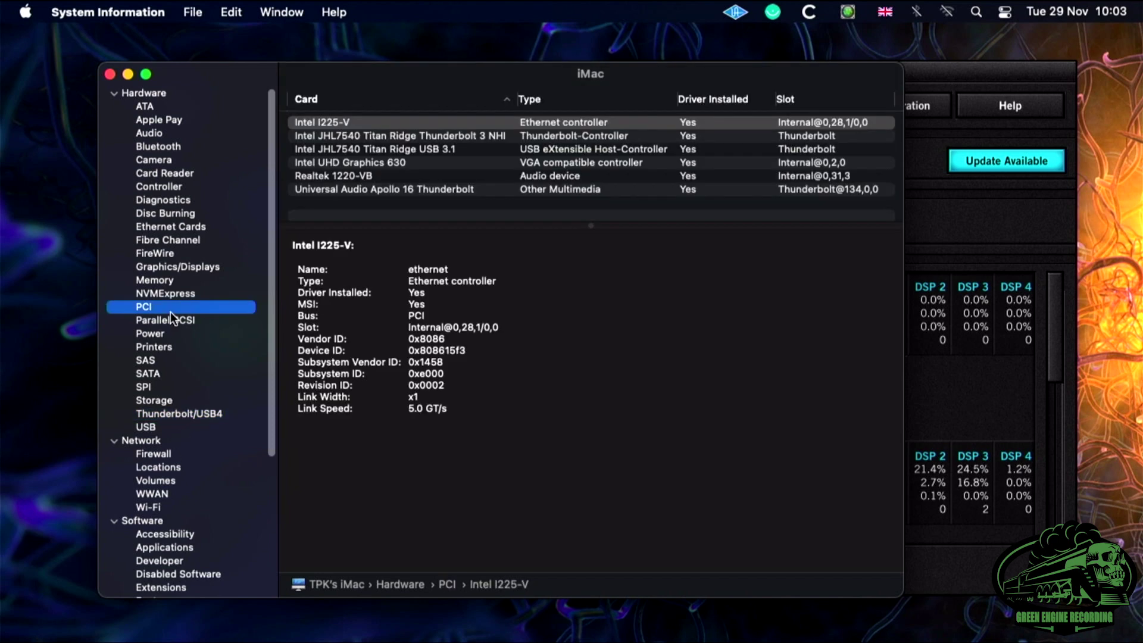